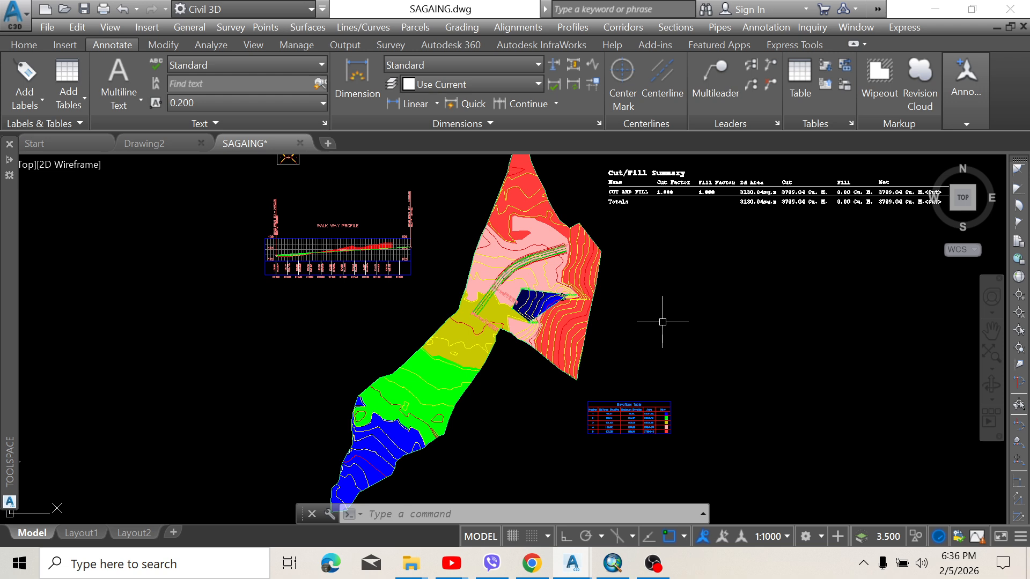
pyautogui.scroll(-1, 539, 286)
pyautogui.scroll(2, 534, 304)
pyautogui.moveTo(536, 304)
pyautogui.mouseDown(button='middle')
pyautogui.moveTo(544, 264)
pyautogui.moveTo(508, 252)
pyautogui.mouseUp(button='middle')
pyautogui.scroll(-2, 546, 277)
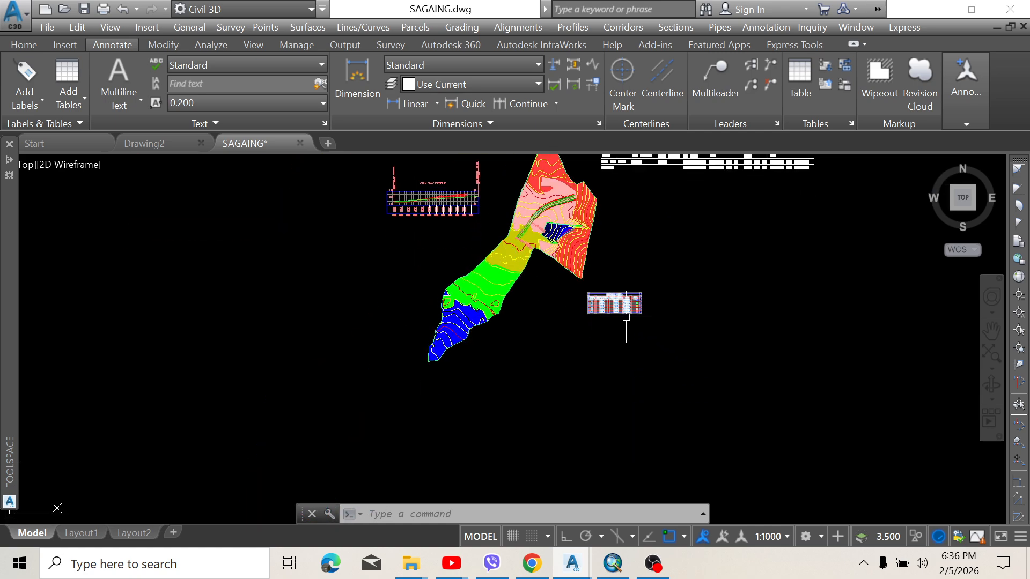
pyautogui.scroll(4, 630, 317)
pyautogui.moveTo(585, 228); pyautogui.dragTo(581, 260, button='middle')
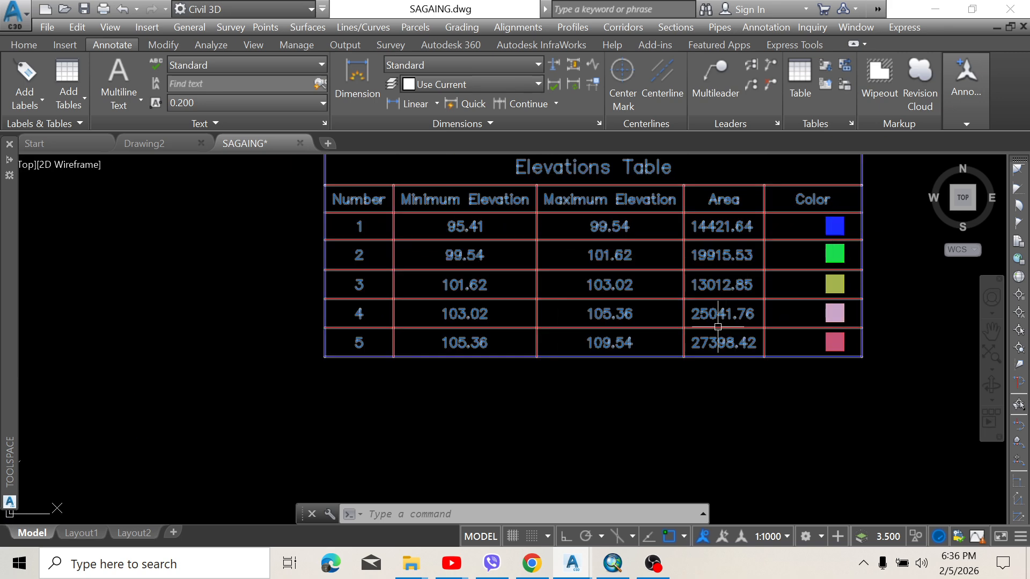
pyautogui.moveTo(645, 320); pyautogui.dragTo(664, 301, button='middle')
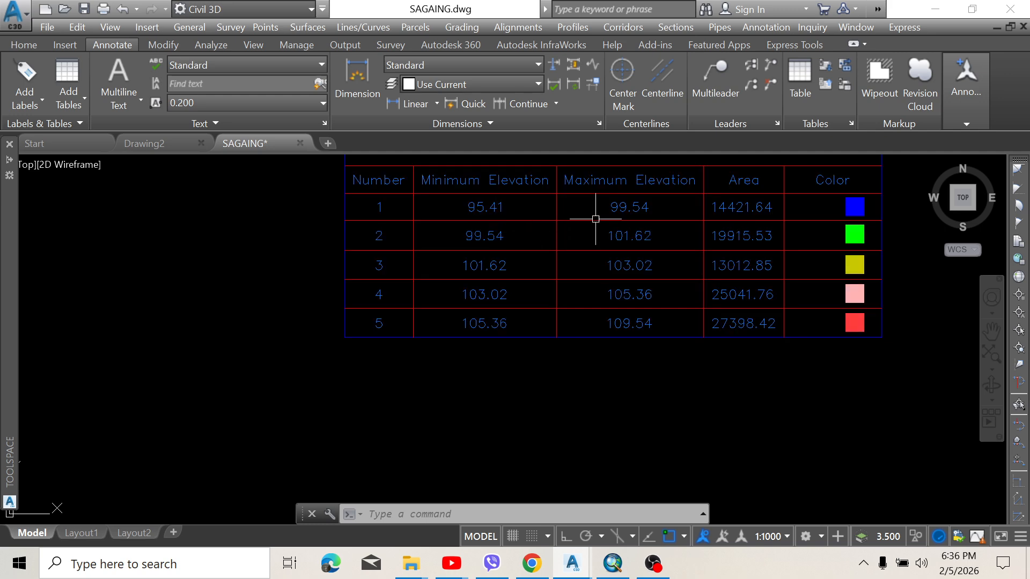
pyautogui.scroll(-1, 593, 222)
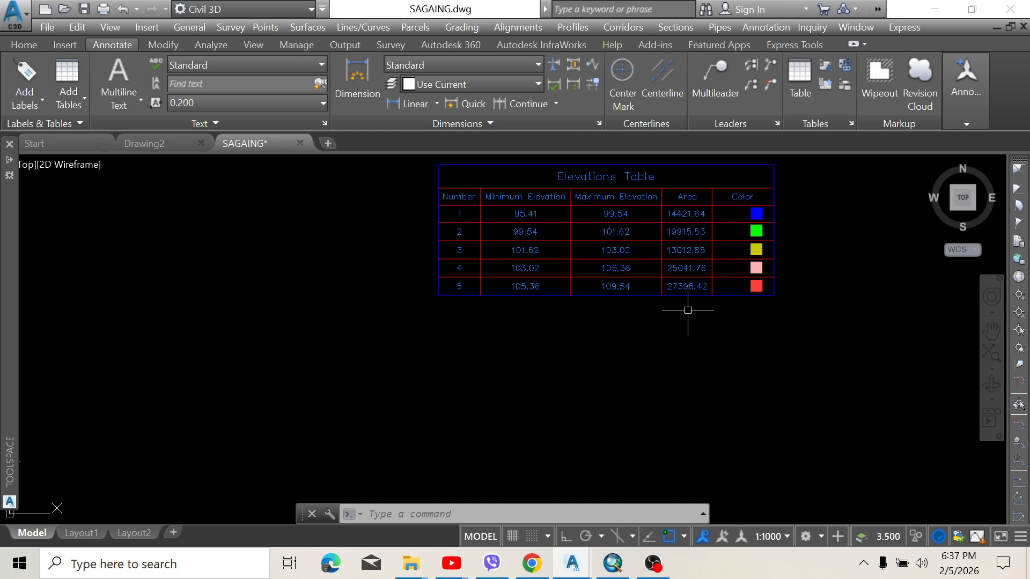
pyautogui.scroll(-6, 590, 301)
pyautogui.scroll(8, 635, 304)
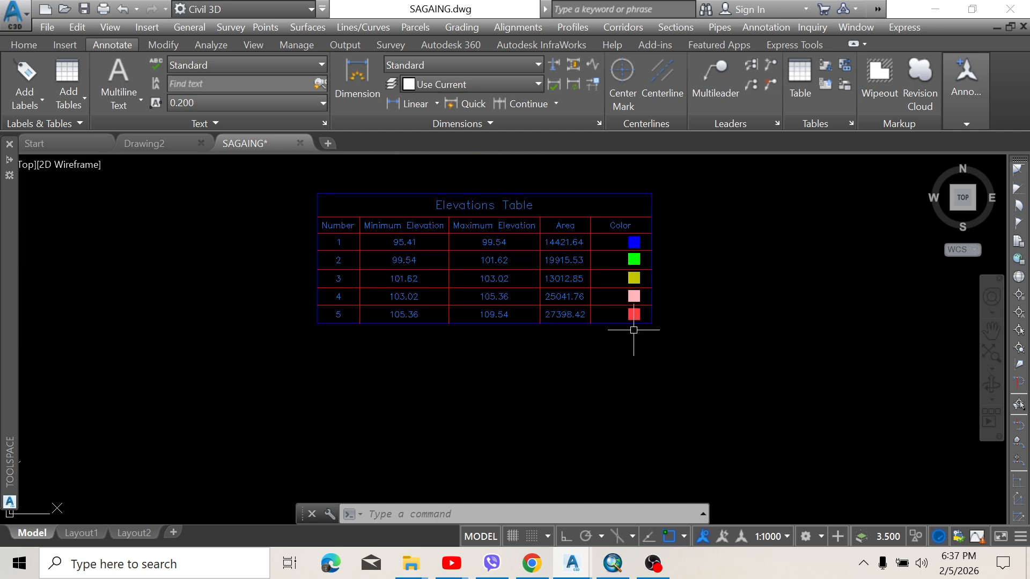
pyautogui.moveTo(568, 292); pyautogui.dragTo(743, 270, button='middle')
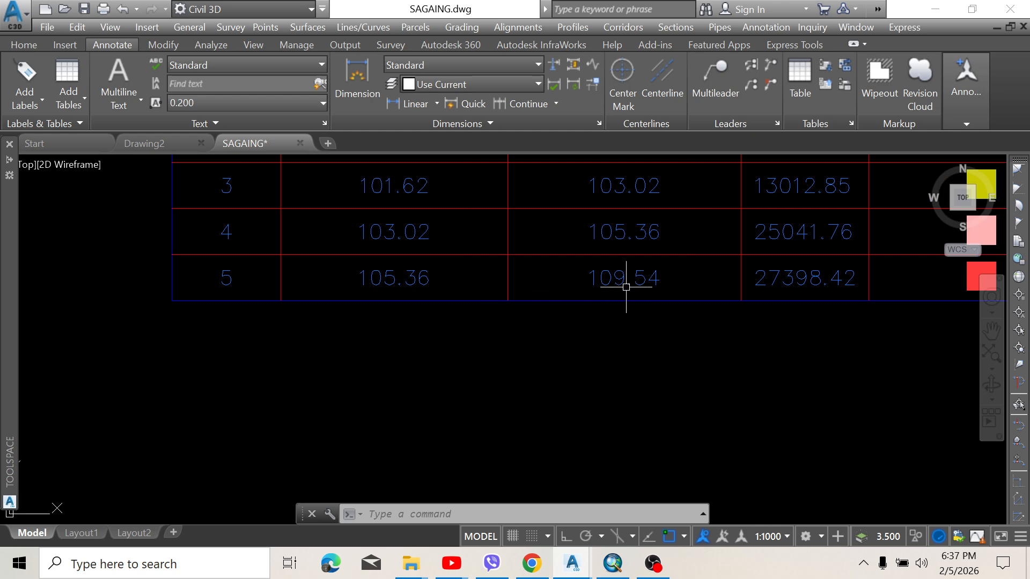
pyautogui.scroll(-10, 622, 290)
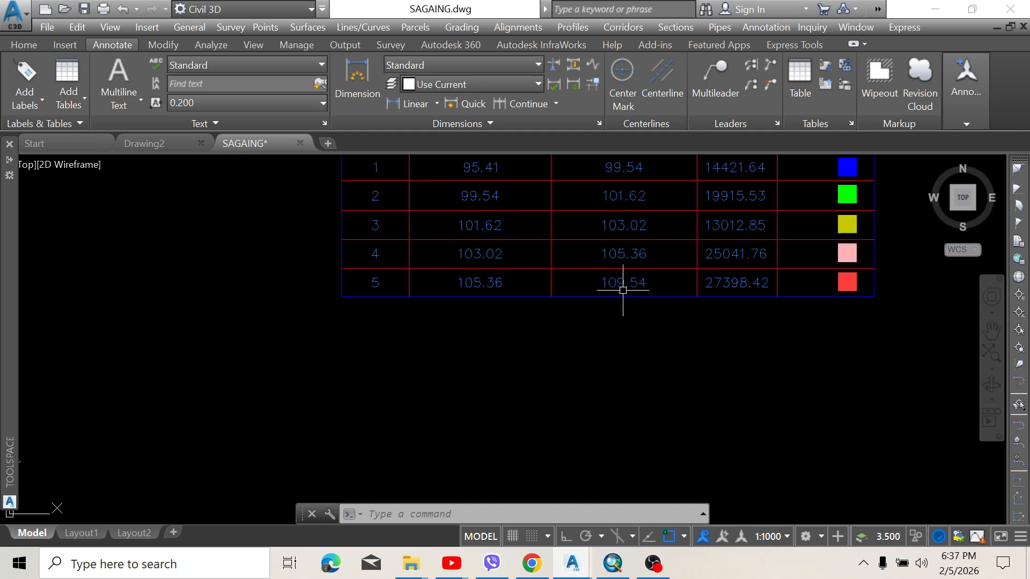
pyautogui.scroll(-3, 611, 325)
pyautogui.scroll(6, 596, 263)
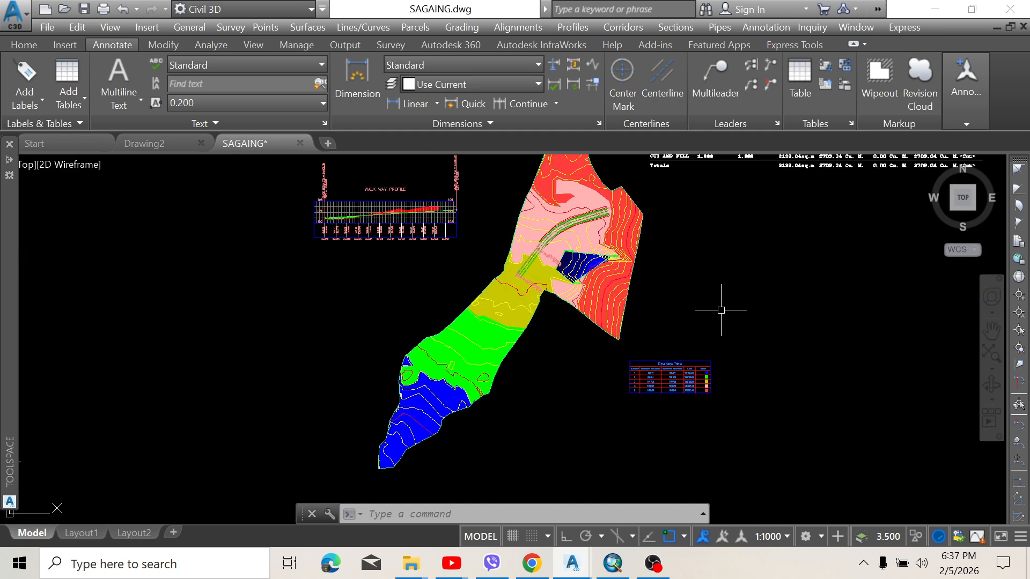
pyautogui.scroll(-4, 722, 306)
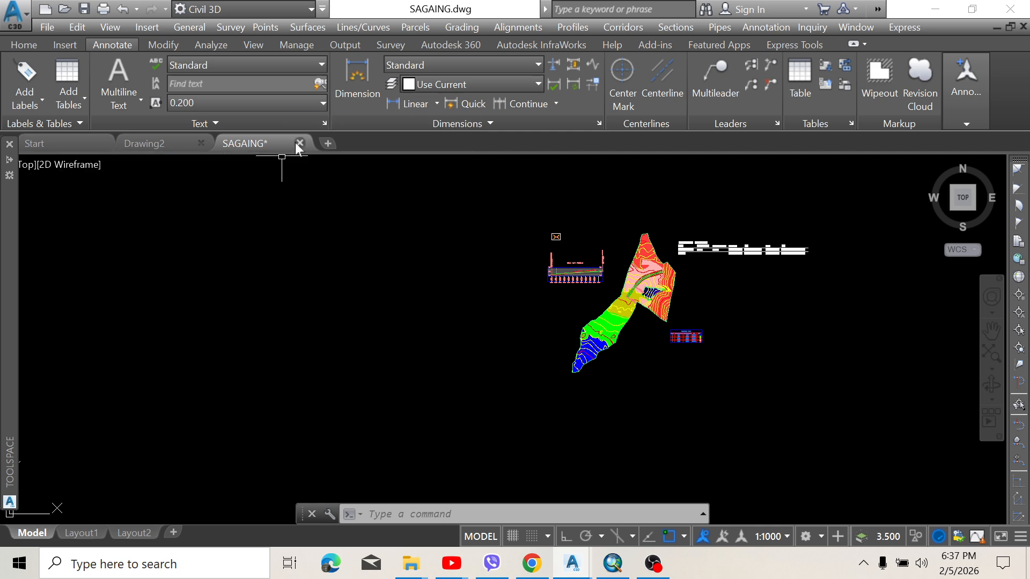
# Close SAGAING.dwg without saving changes and reopen it from Recent Documents
pyautogui.click(298, 143)
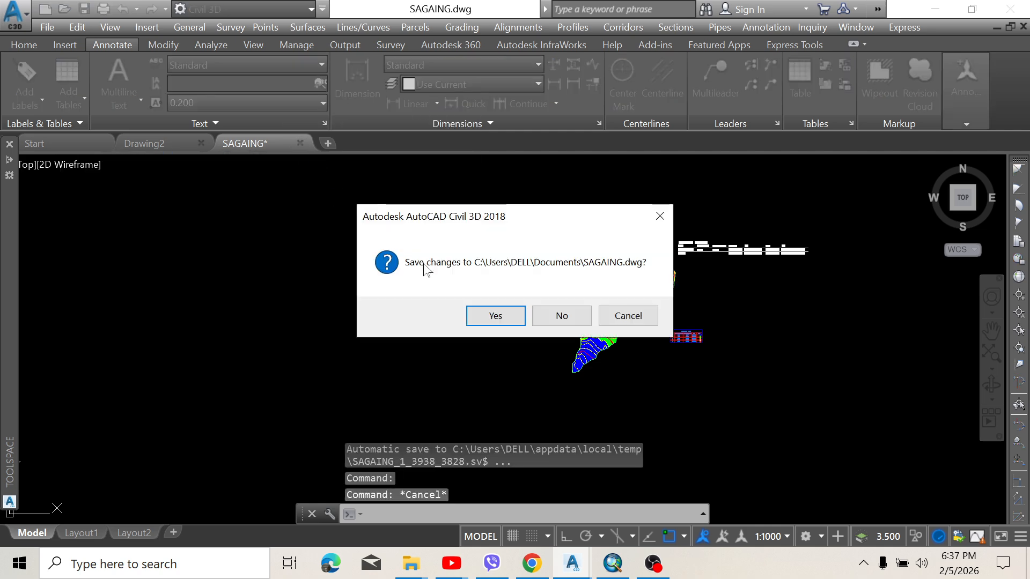
pyautogui.click(568, 317)
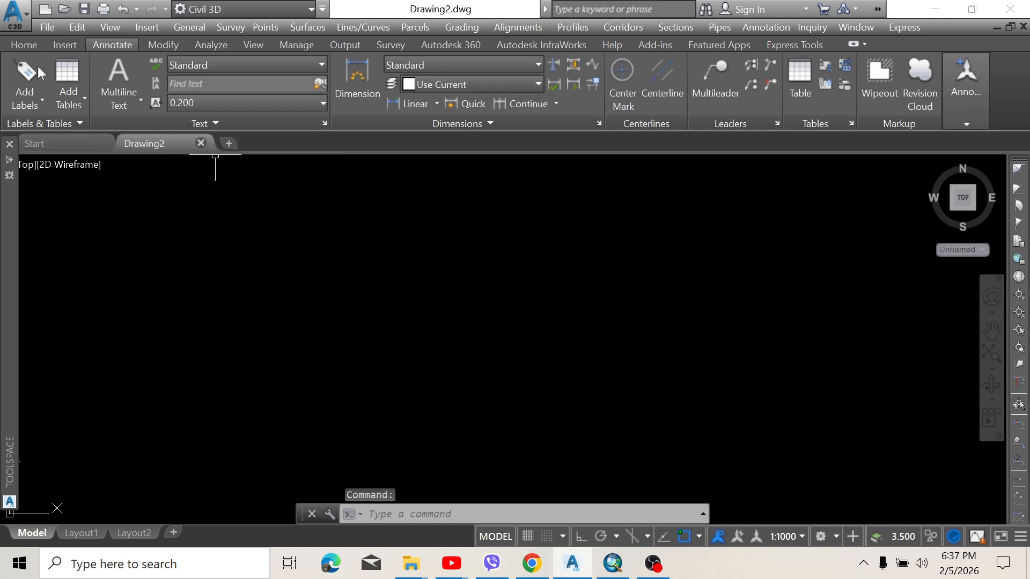
pyautogui.click(15, 18)
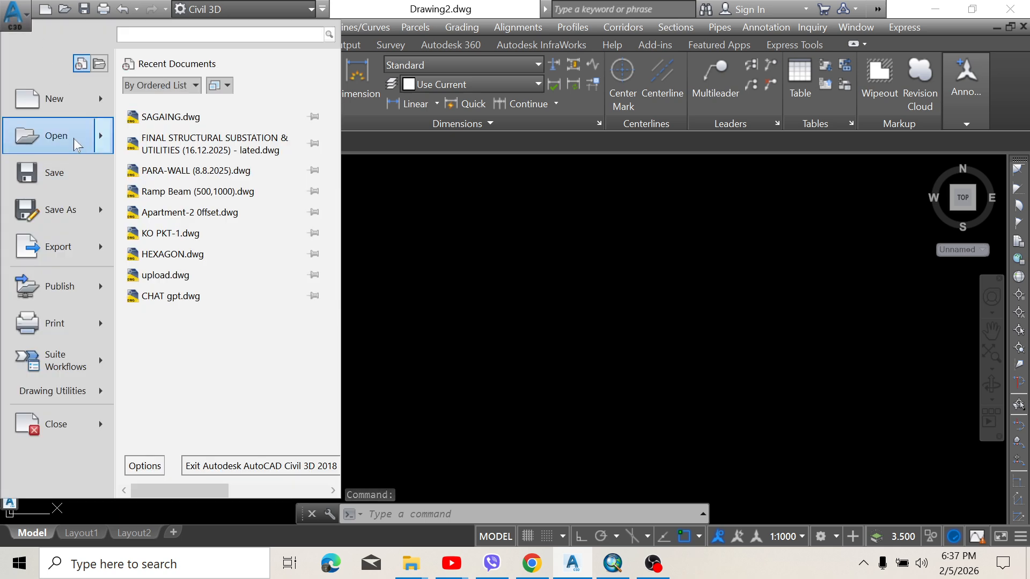
pyautogui.click(170, 116)
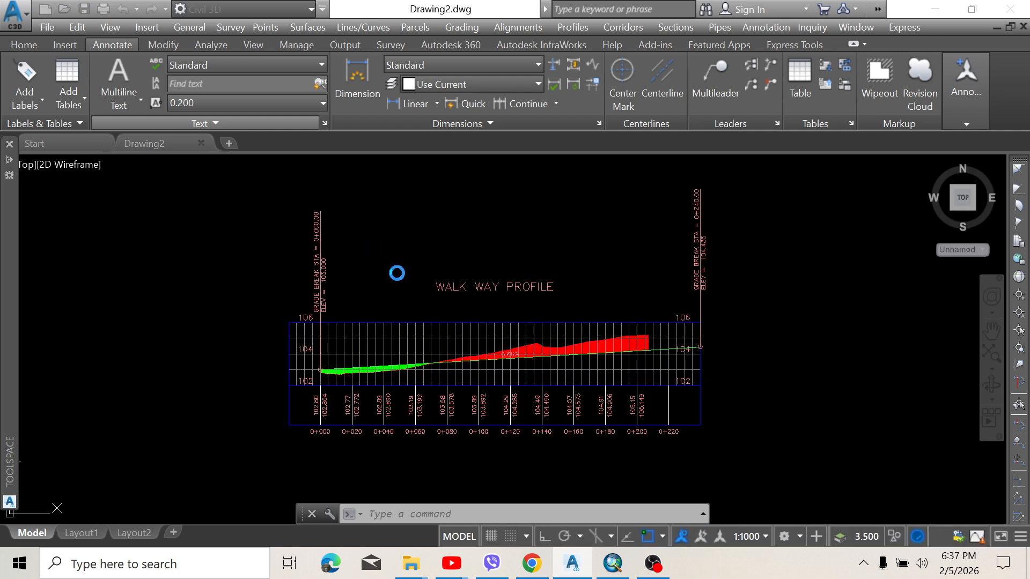
# Zoom and pan to centre the plain-contoured site surface in view
pyautogui.scroll(-4, 407, 283)
pyautogui.scroll(-2, 465, 273)
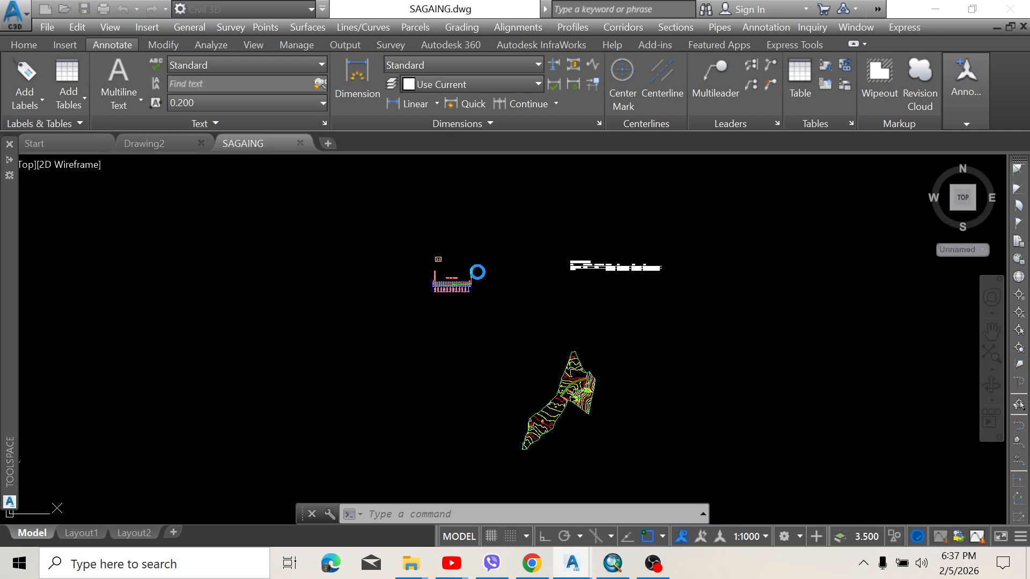
pyautogui.scroll(2, 506, 338)
pyautogui.scroll(1, 521, 339)
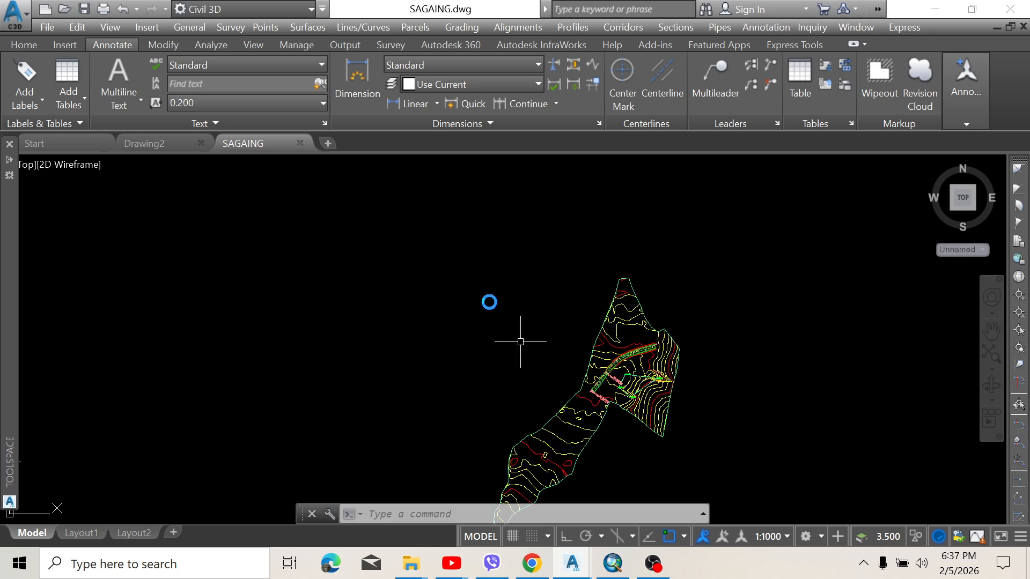
pyautogui.moveTo(521, 340); pyautogui.dragTo(490, 301, button='middle')
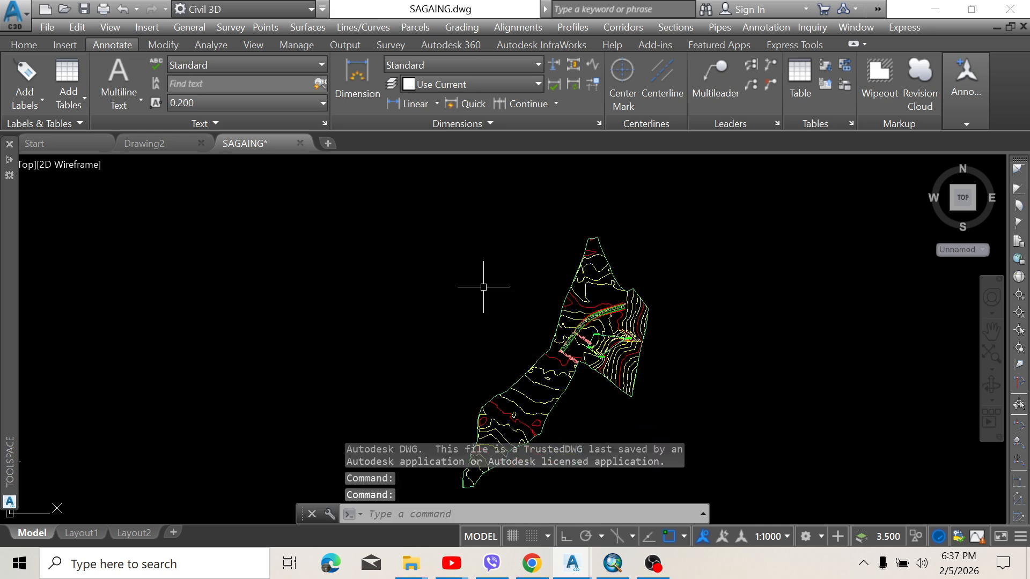
pyautogui.scroll(-6, 478, 288)
pyautogui.scroll(9, 459, 271)
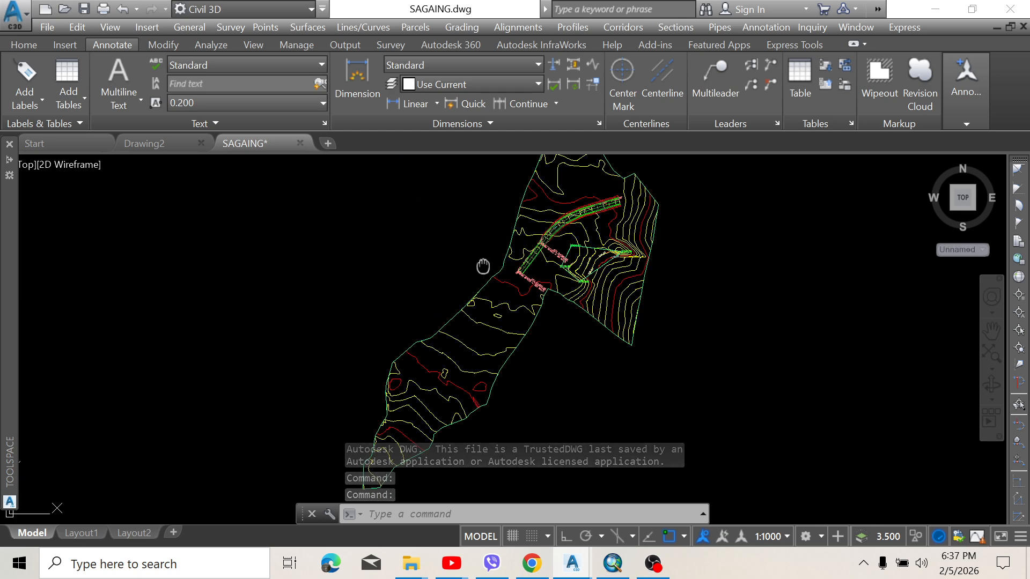
pyautogui.scroll(-3, 466, 252)
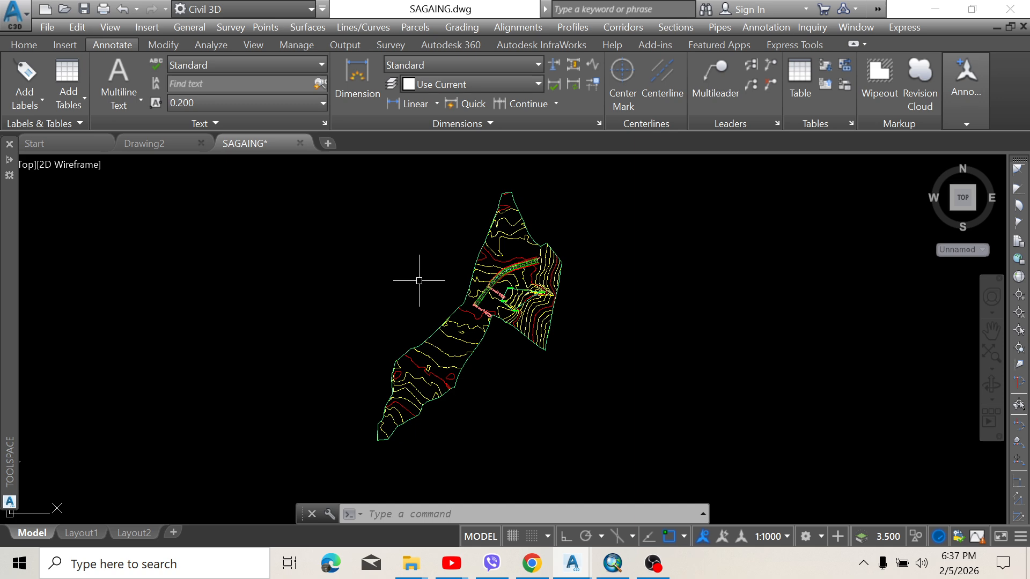
pyautogui.scroll(3, 452, 286)
pyautogui.moveTo(451, 286); pyautogui.dragTo(444, 281, button='middle')
pyautogui.click(474, 284)
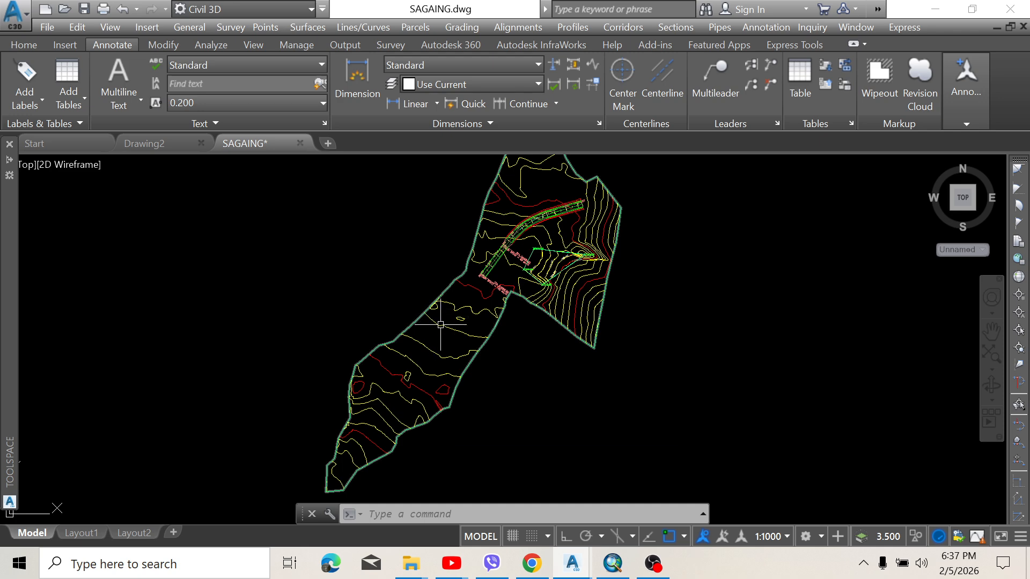
pyautogui.moveTo(441, 324)
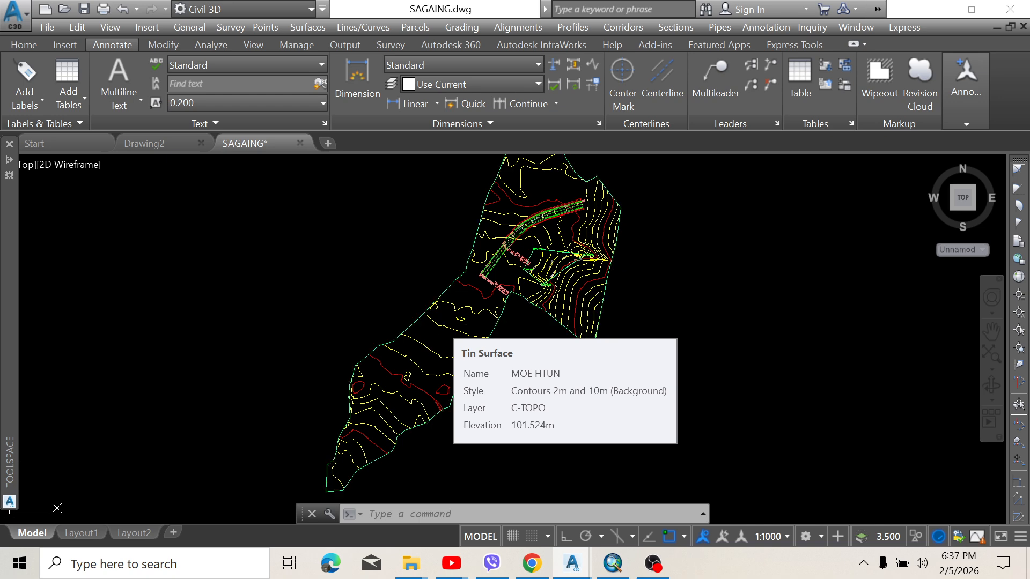
pyautogui.click(440, 324)
pyautogui.rightClick(440, 325)
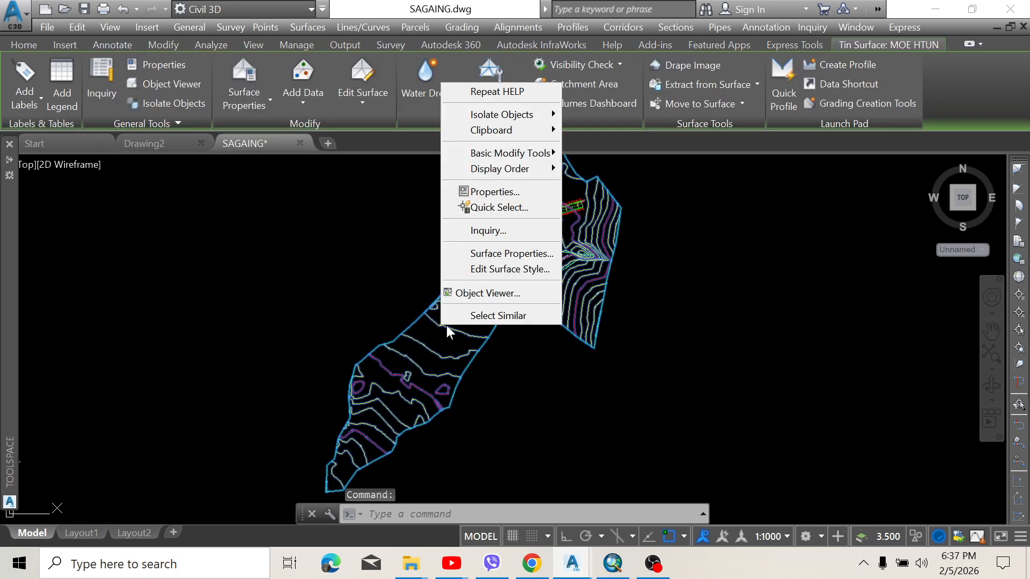
pyautogui.click(471, 270)
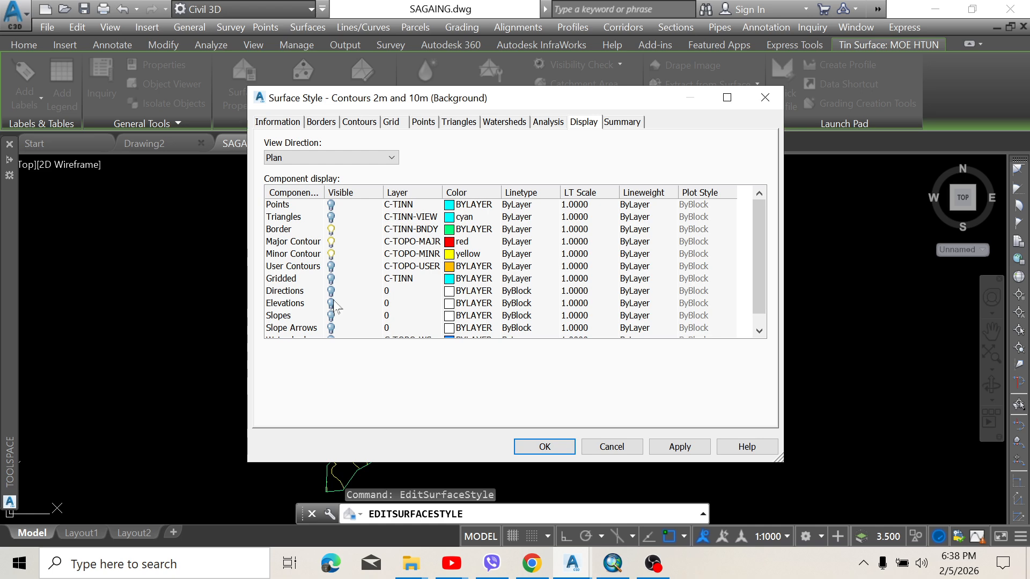
pyautogui.click(332, 304)
pyautogui.click(690, 446)
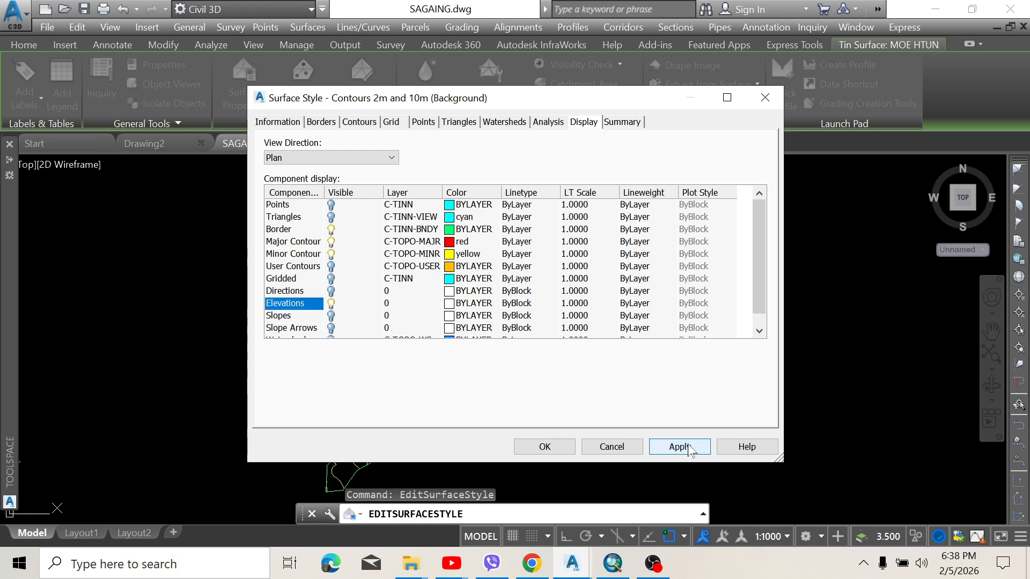
pyautogui.click(544, 446)
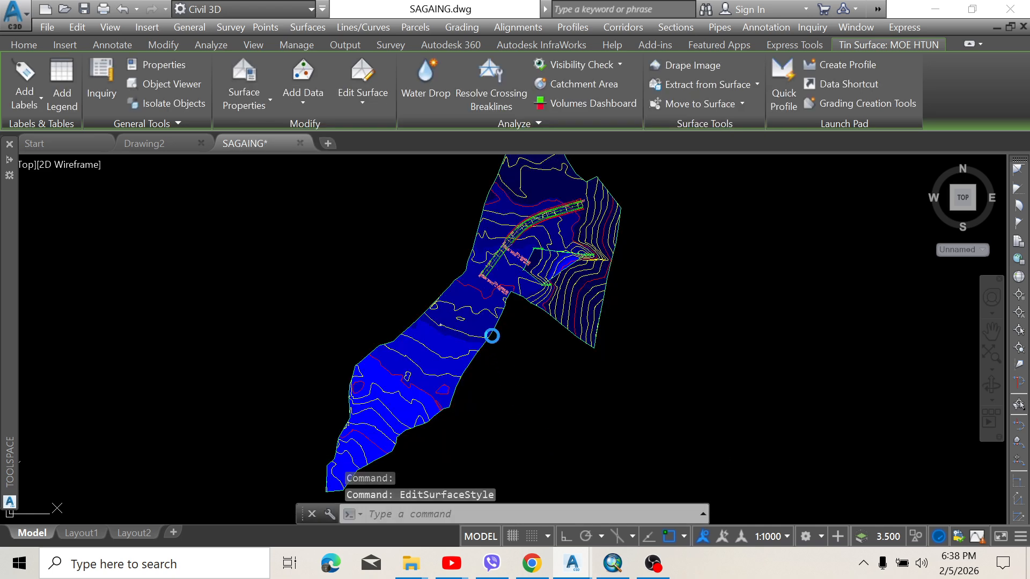
# Reselect the blue-shaded surface, bring up its actions, then cancel the selection
pyautogui.scroll(4, 482, 296)
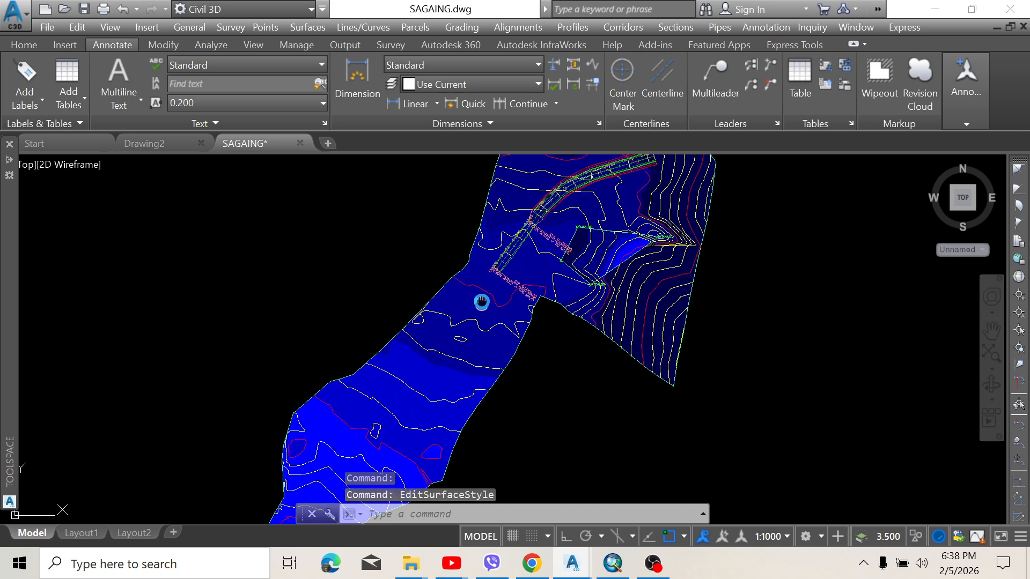
pyautogui.click(482, 273)
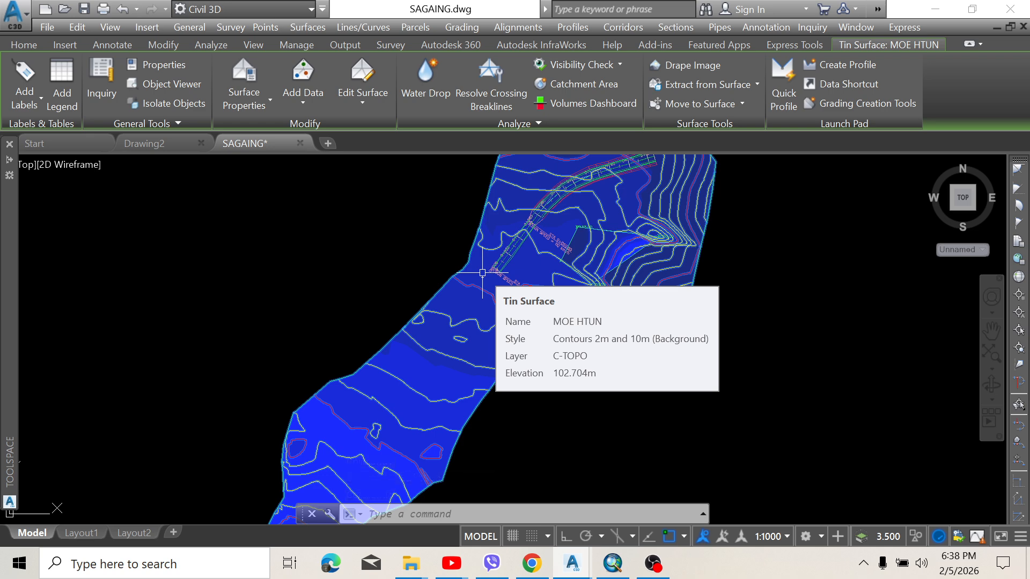
pyautogui.rightClick(483, 273)
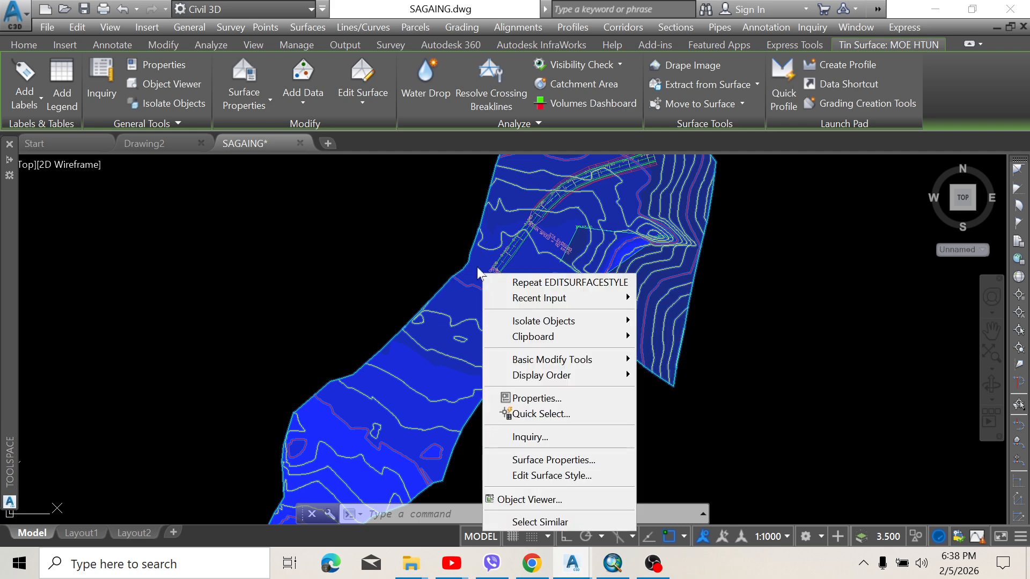
pyautogui.press('Escape')
pyautogui.click(476, 266)
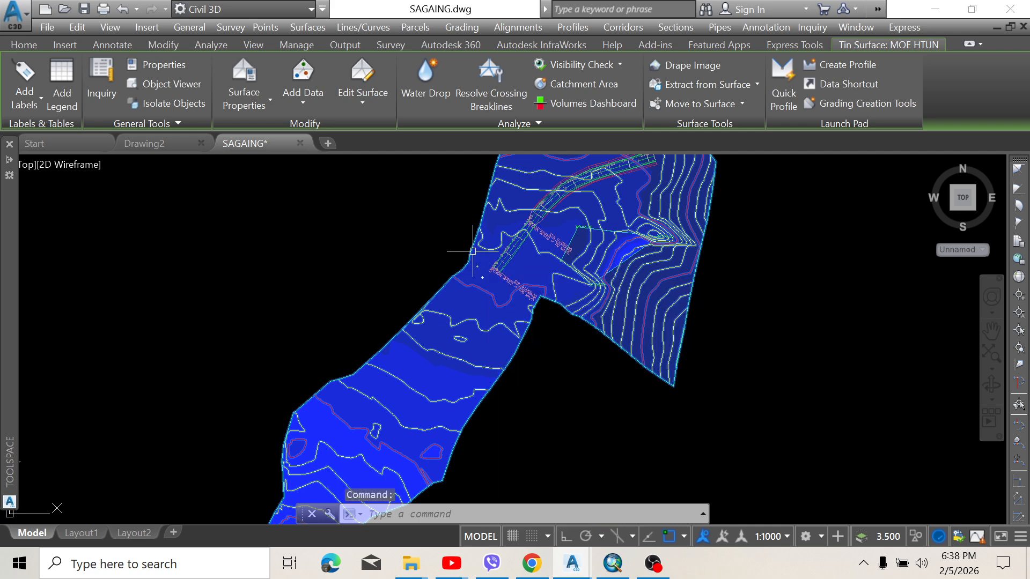
pyautogui.click(472, 251)
pyautogui.press('Escape')
pyautogui.click(472, 251)
pyautogui.rightClick(476, 250)
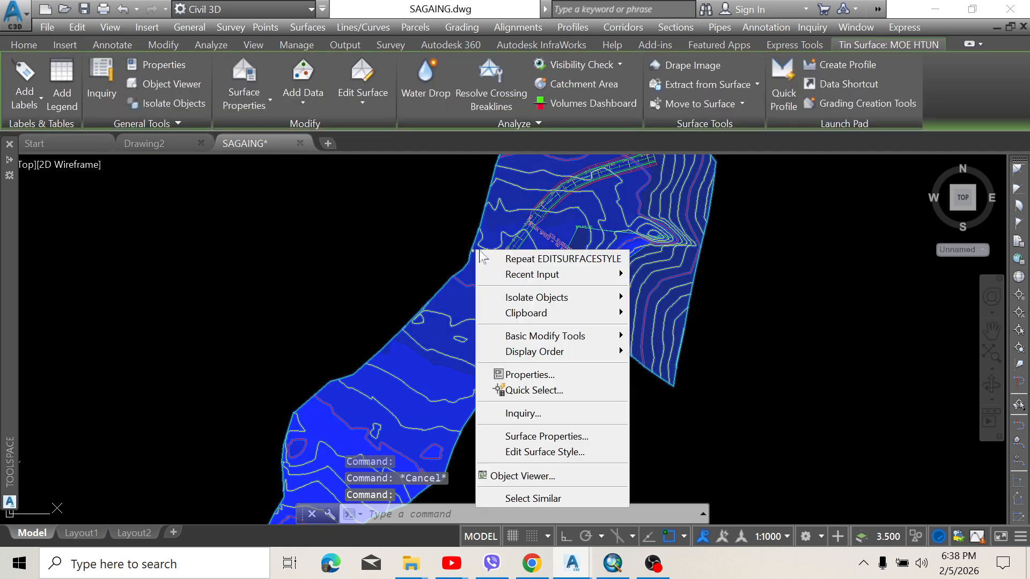
pyautogui.click(539, 435)
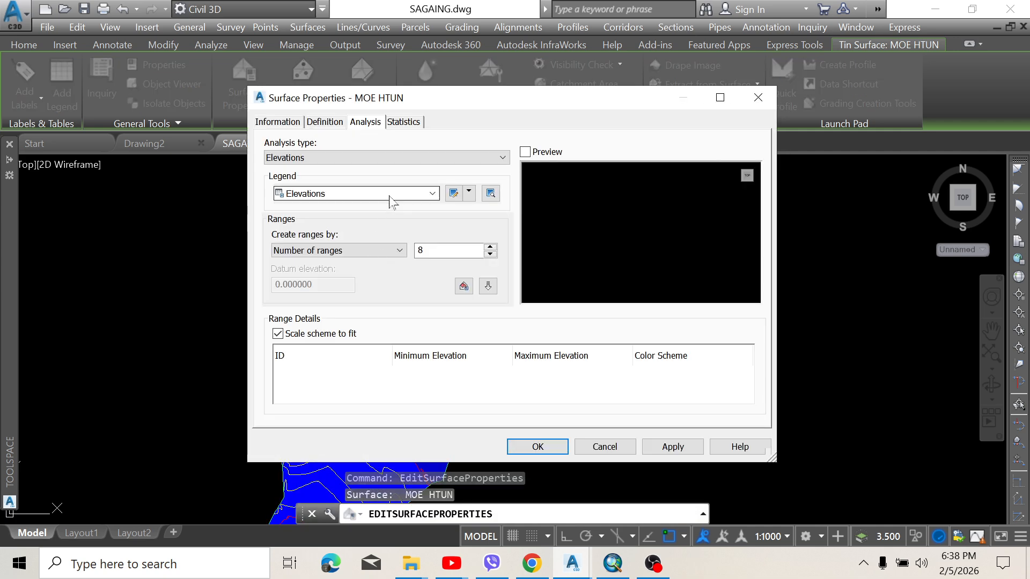
pyautogui.click(298, 123)
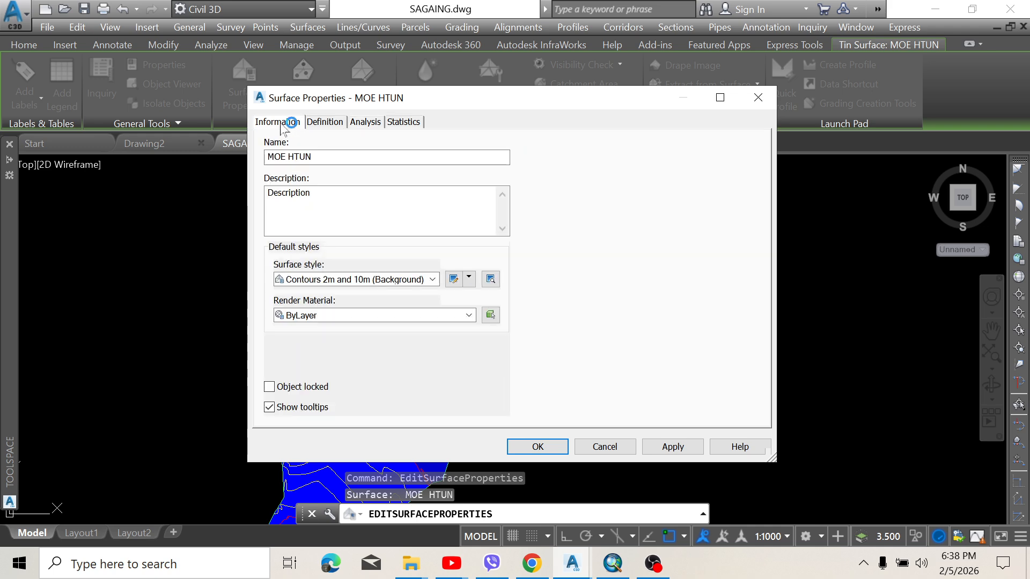
pyautogui.click(371, 124)
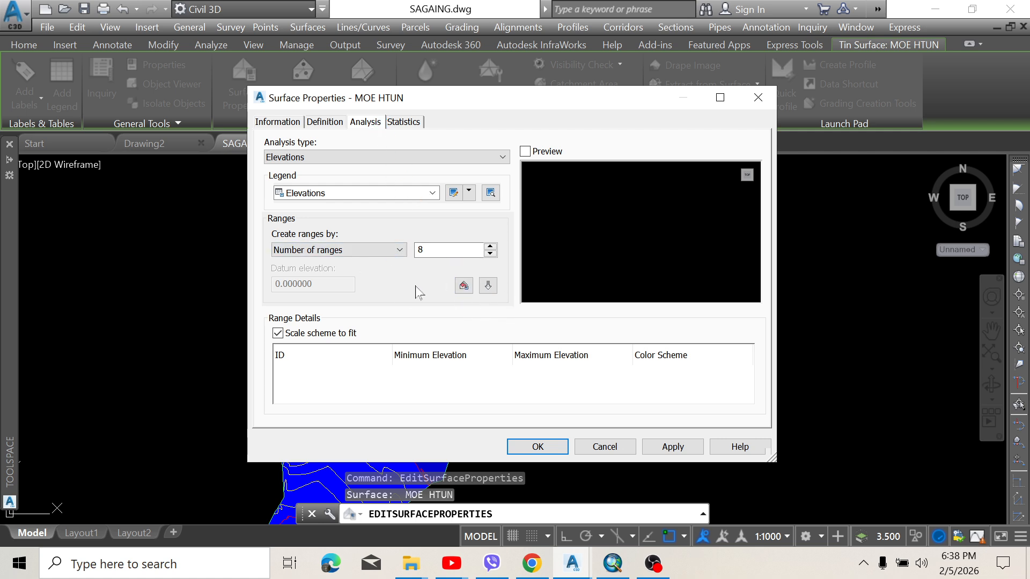
pyautogui.click(433, 194)
pyautogui.click(435, 196)
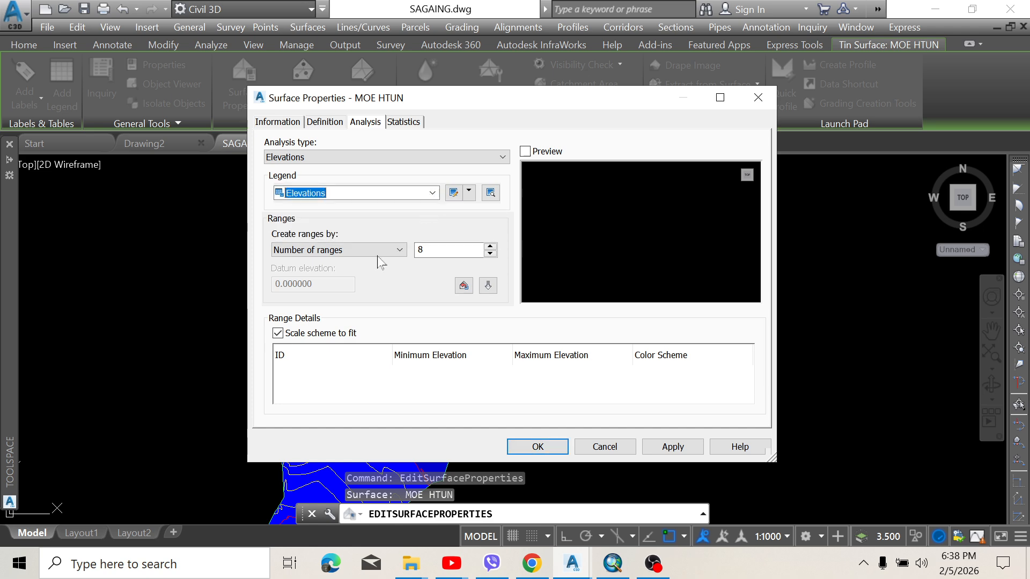
# Reduce the number of elevation ranges to 4 and run the analysis
pyautogui.click(490, 254)
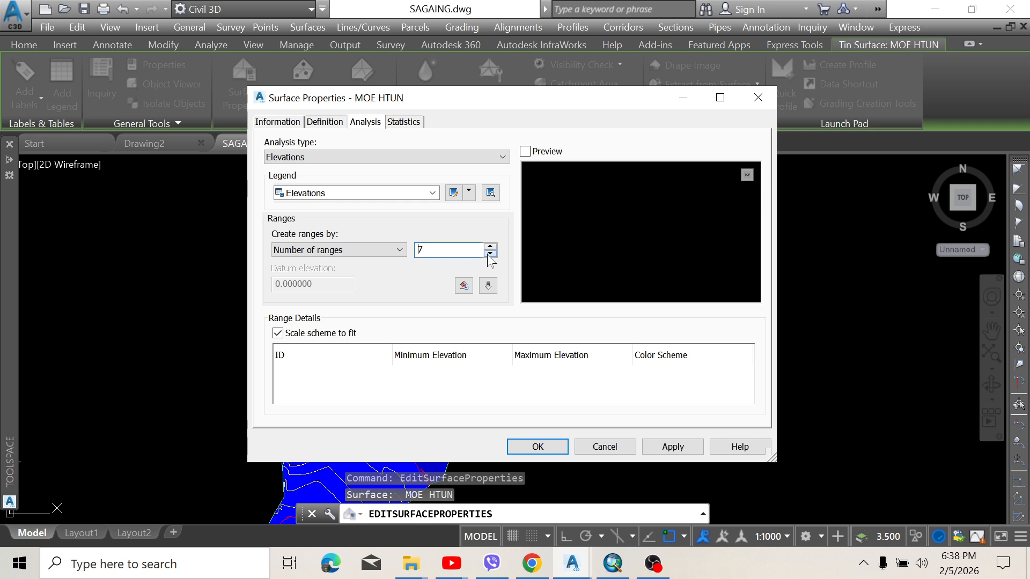
pyautogui.click(489, 254)
pyautogui.click(488, 286)
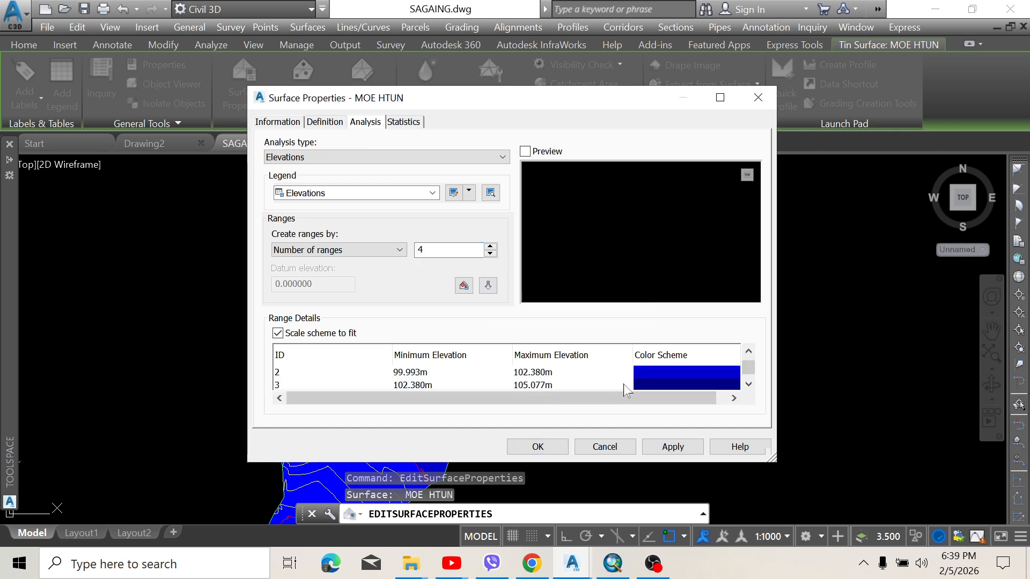
# Colour elevation range 1 yellow and range 2 green
pyautogui.click(640, 388)
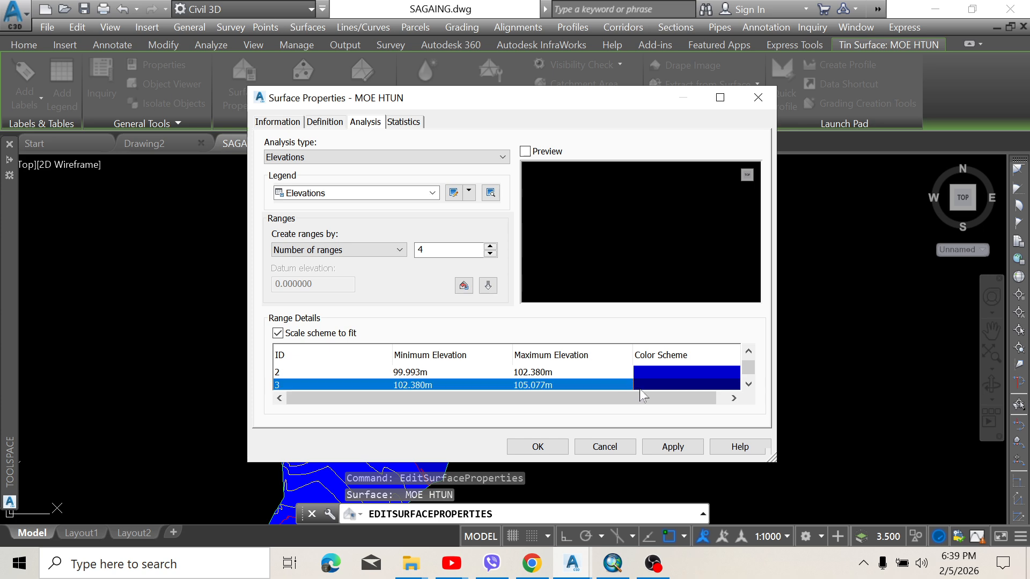
pyautogui.click(647, 372)
pyautogui.scroll(1, 646, 374)
pyautogui.click(641, 372)
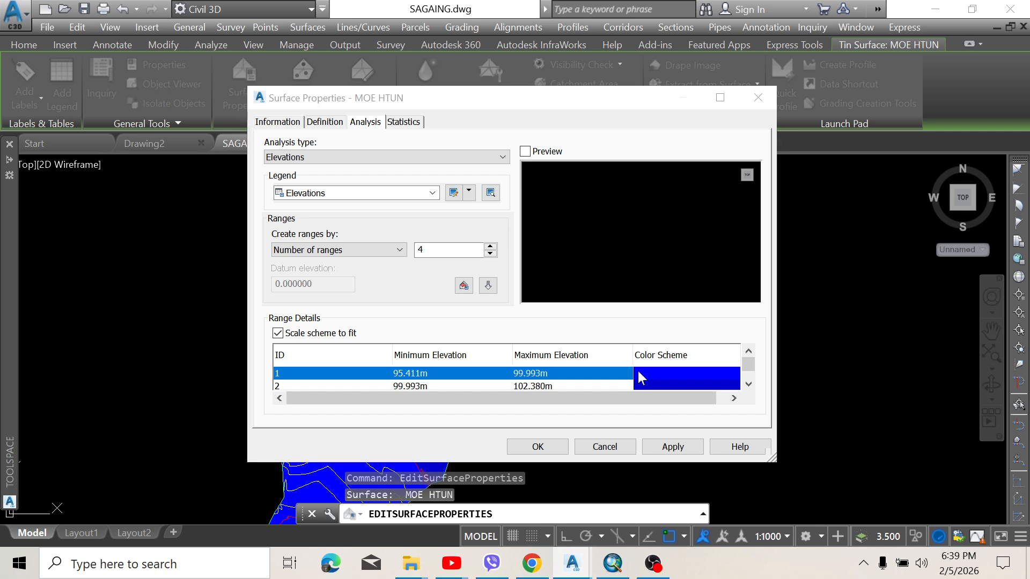
pyautogui.click(639, 376)
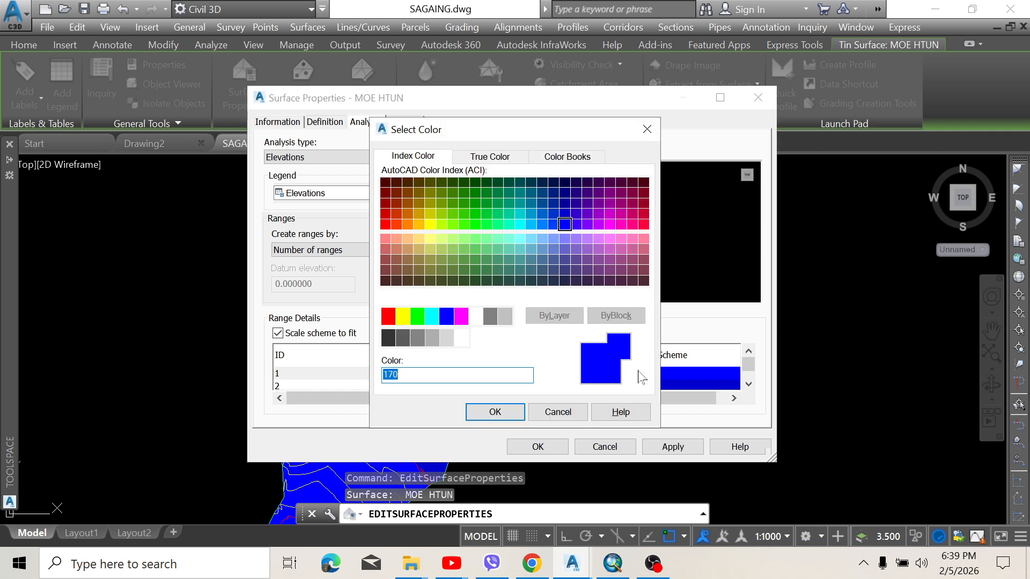
pyautogui.click(402, 318)
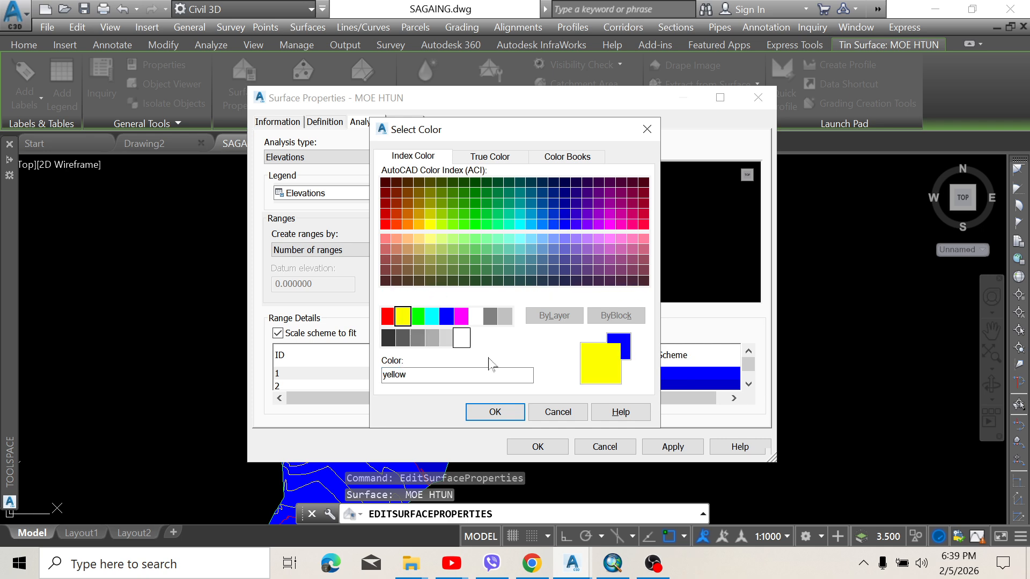
pyautogui.click(494, 413)
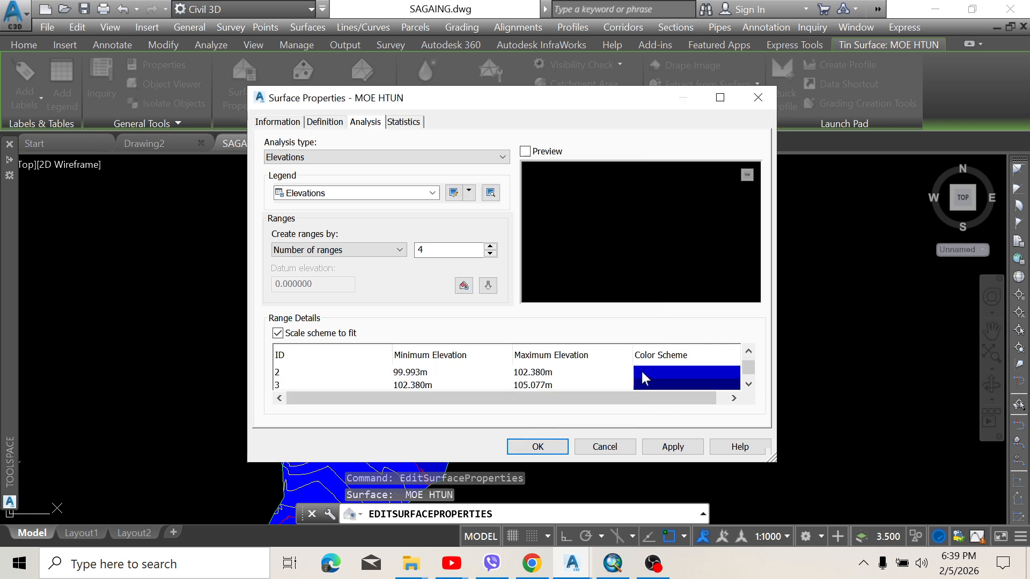
pyautogui.scroll(-1, 646, 375)
pyautogui.click(645, 375)
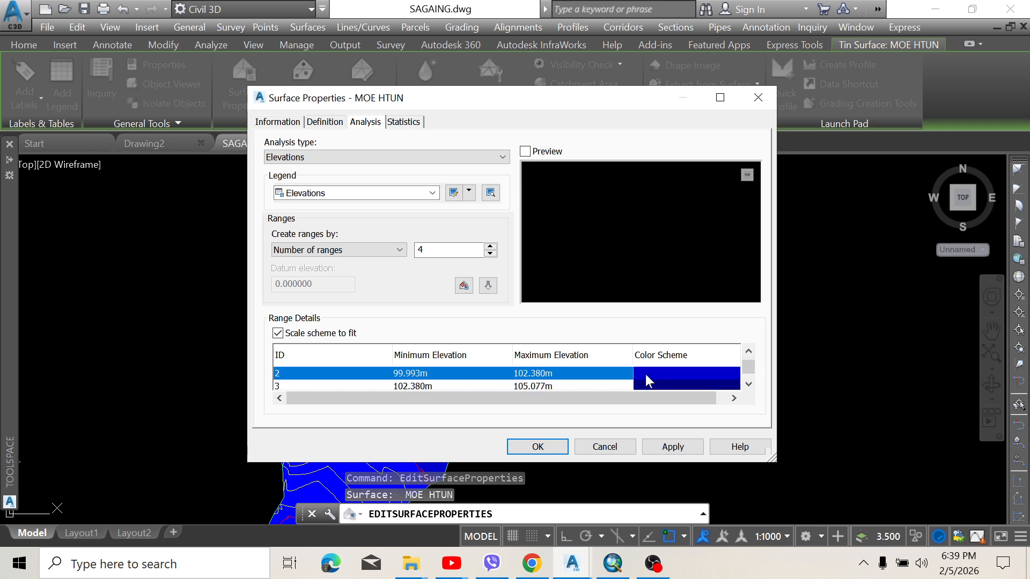
pyautogui.click(645, 375)
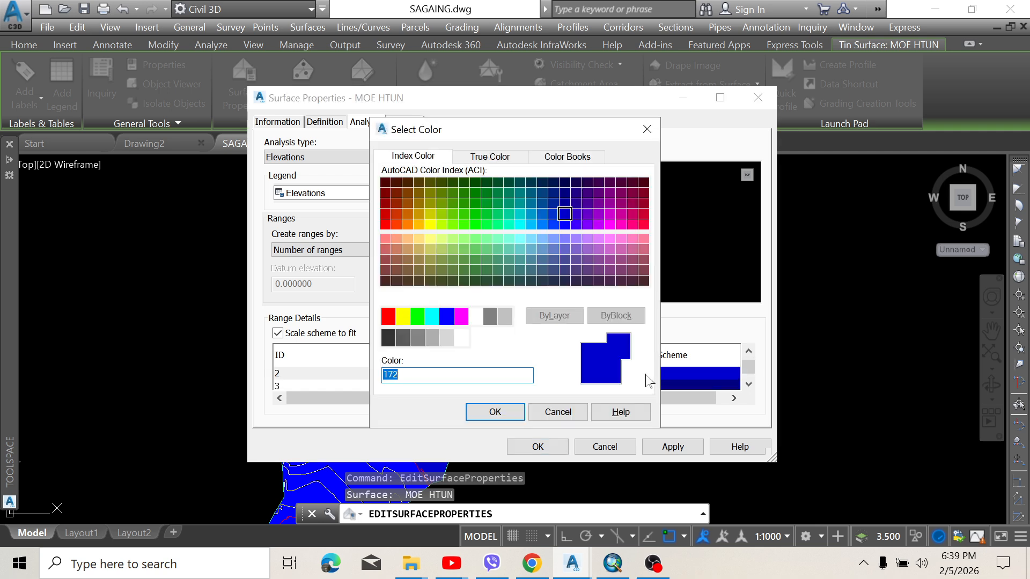
pyautogui.click(418, 316)
pyautogui.click(495, 412)
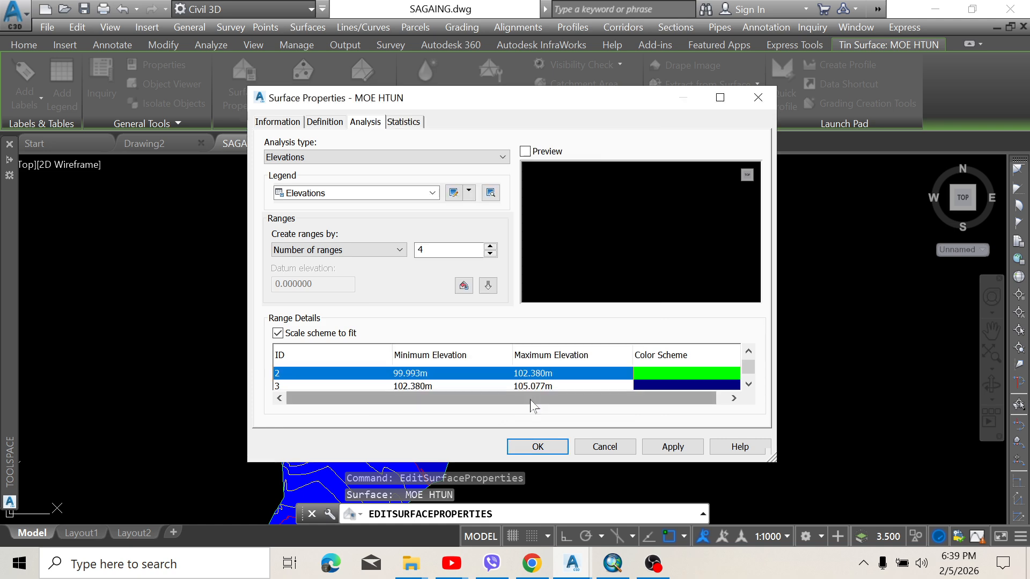
# Colour range 3 blue and range 4 red, then apply the analysis
pyautogui.doubleClick(651, 385)
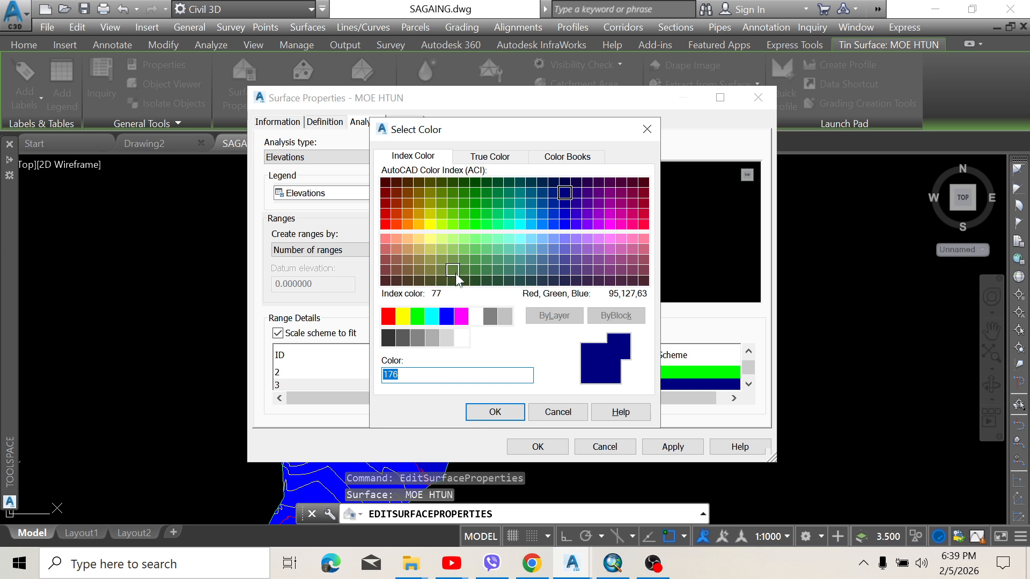
pyautogui.click(446, 316)
pyautogui.click(495, 412)
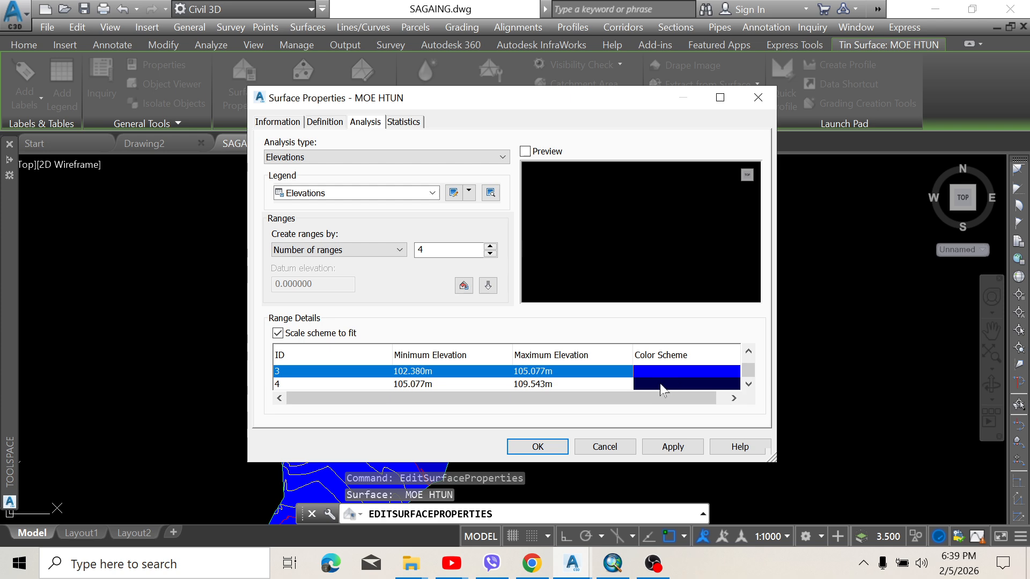
pyautogui.click(658, 385)
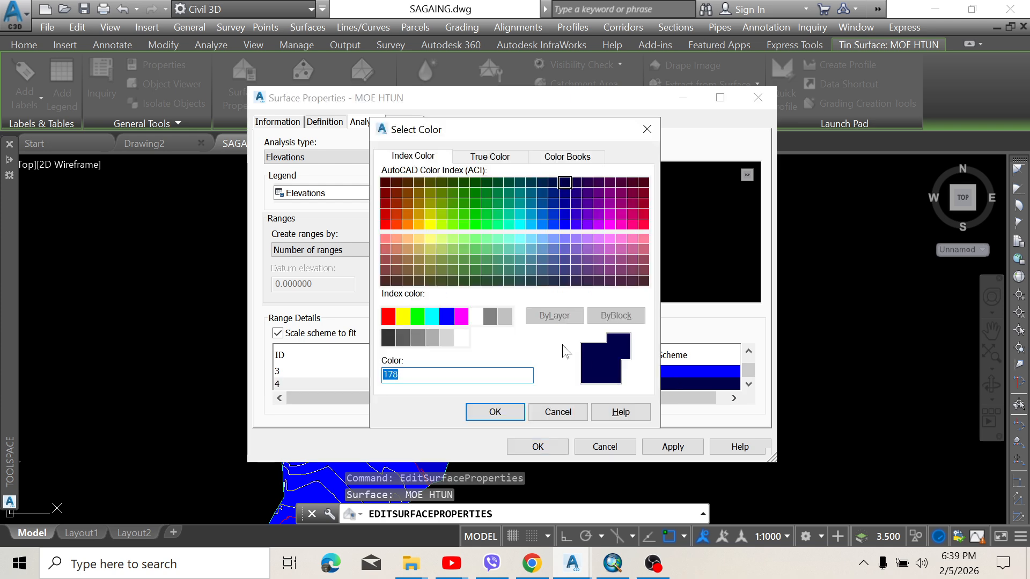
pyautogui.click(389, 317)
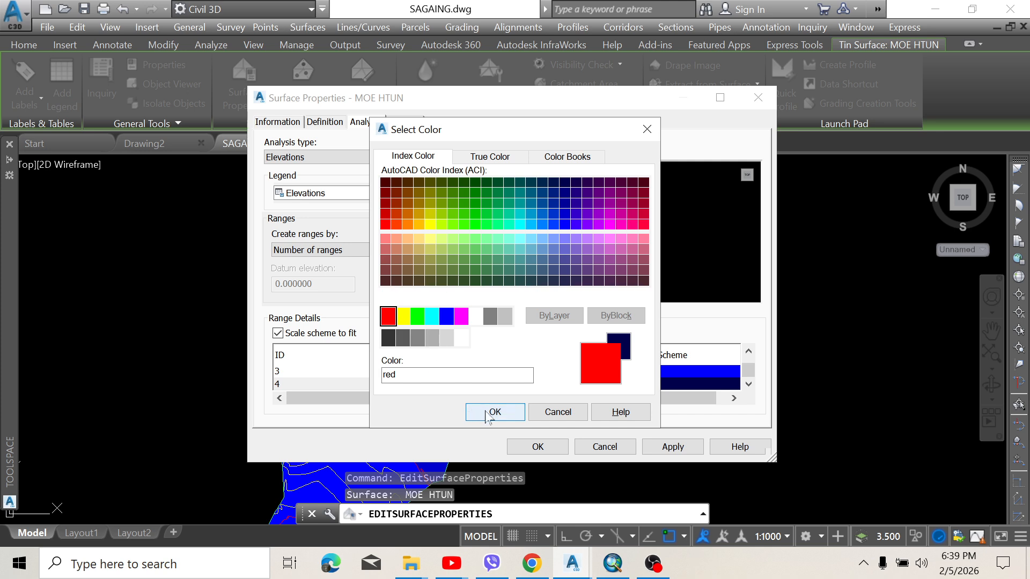
pyautogui.click(488, 413)
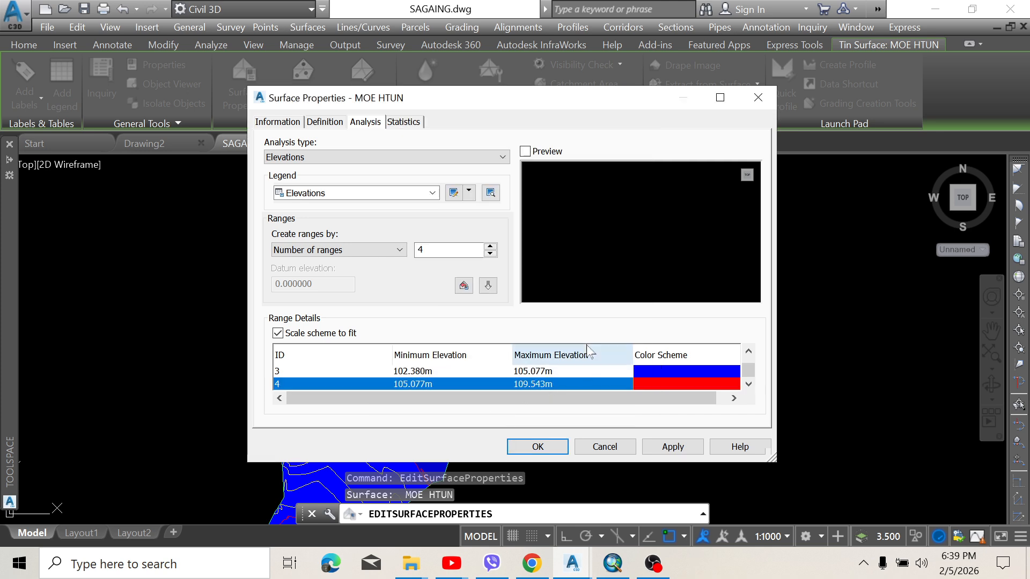
pyautogui.click(662, 450)
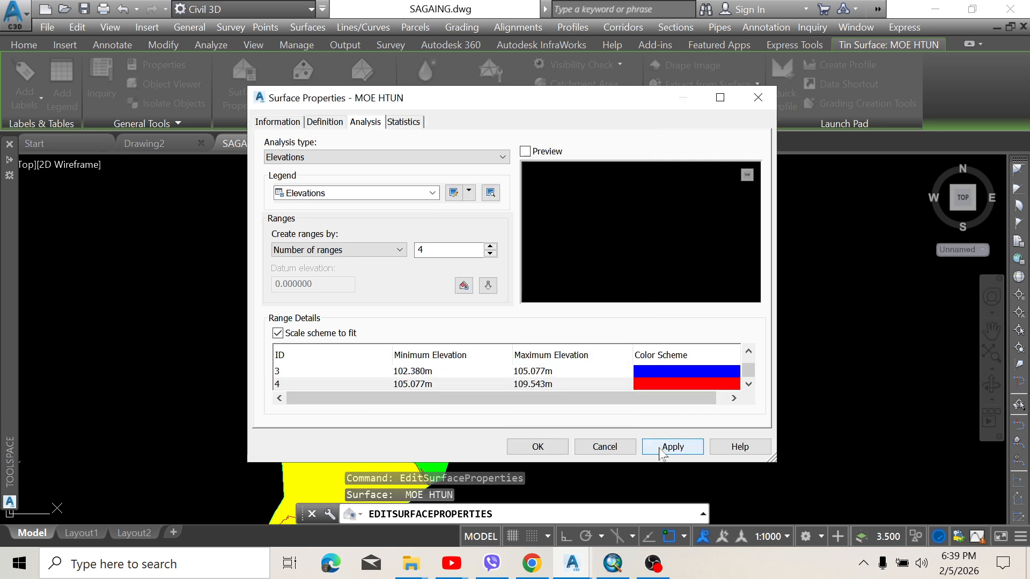
# Close the Surface Properties dialog with OK and deselect the surface
pyautogui.click(552, 452)
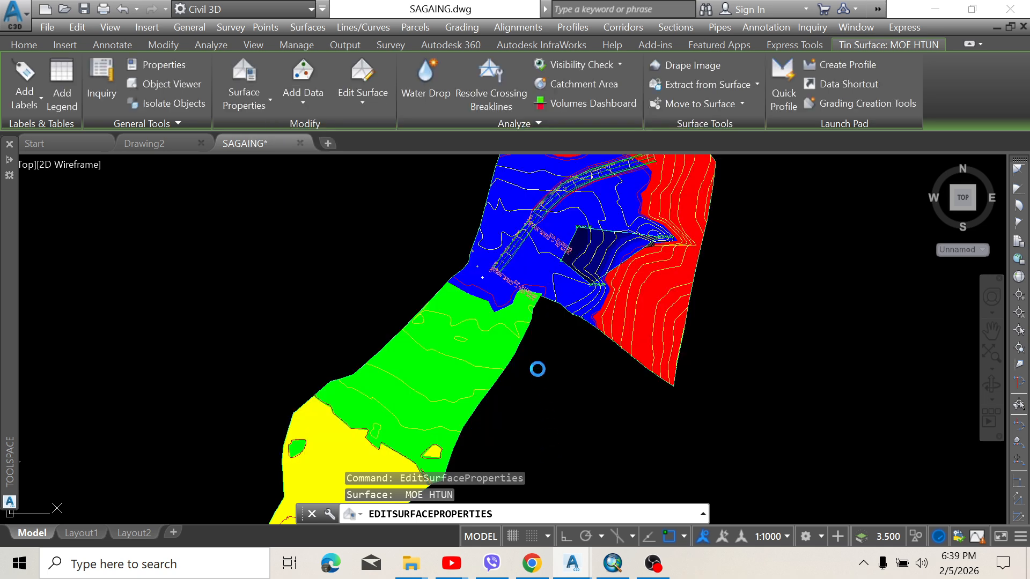
pyautogui.scroll(-6, 536, 357)
pyautogui.press('Escape')
pyautogui.scroll(-2, 539, 337)
pyautogui.scroll(4, 529, 331)
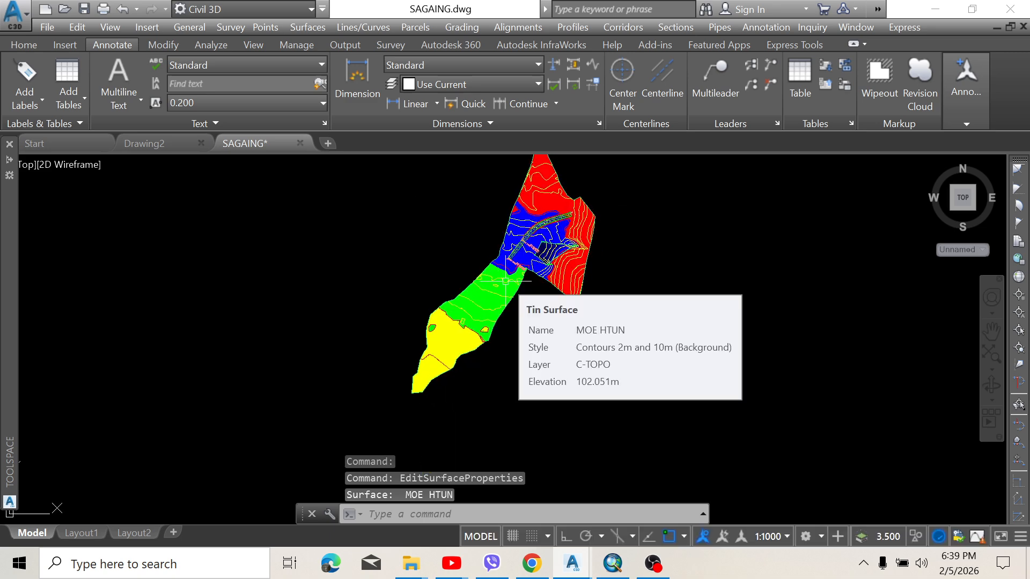
pyautogui.scroll(4, 507, 279)
# Pan and zoom across the yellow, green, blue and red banded surface and road area
pyautogui.moveTo(500, 274); pyautogui.dragTo(474, 326, button='middle')
pyautogui.scroll(-2, 472, 330)
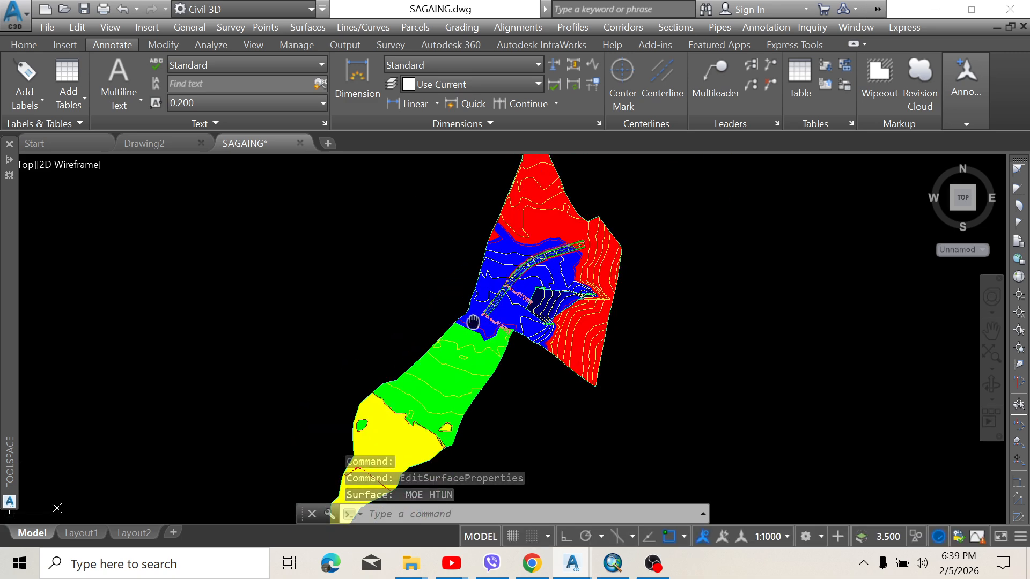
pyautogui.scroll(4, 483, 299)
pyautogui.scroll(2, 484, 299)
pyautogui.moveTo(499, 285); pyautogui.dragTo(482, 310, button='middle')
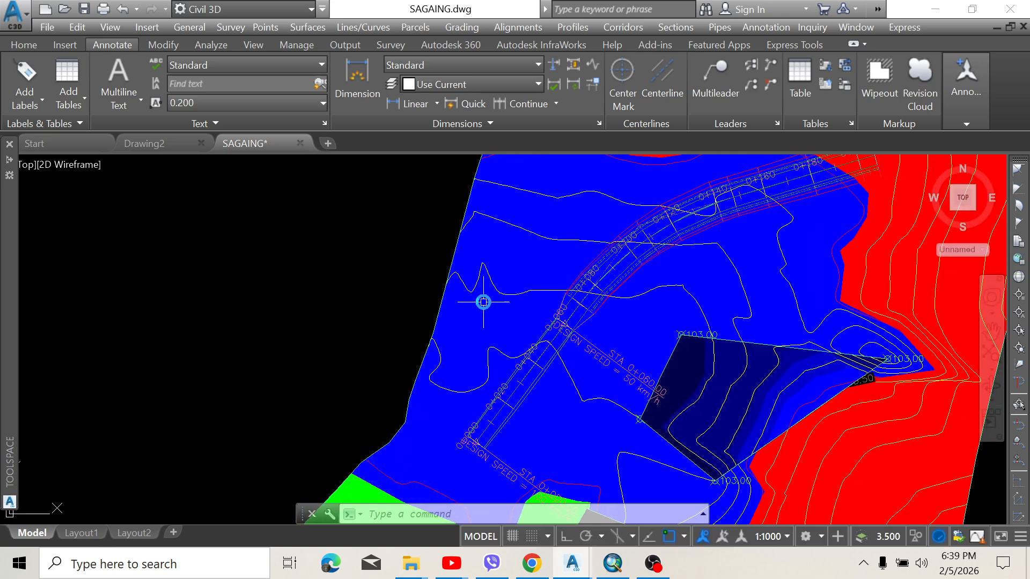
pyautogui.scroll(-2, 483, 302)
pyautogui.scroll(-2, 484, 301)
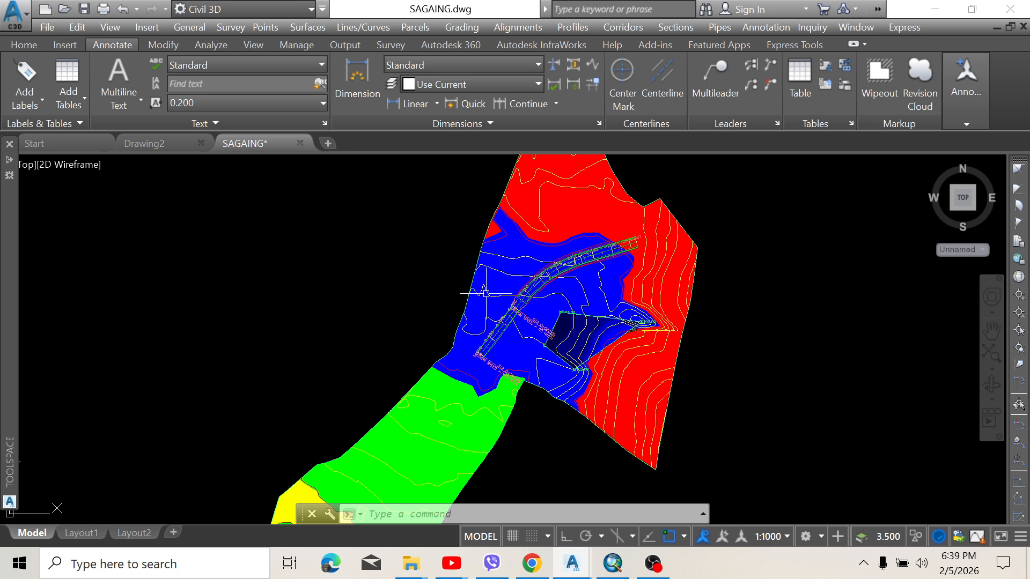
pyautogui.moveTo(484, 300); pyautogui.dragTo(487, 294, button='middle')
pyautogui.scroll(-3, 489, 293)
pyautogui.scroll(5, 489, 292)
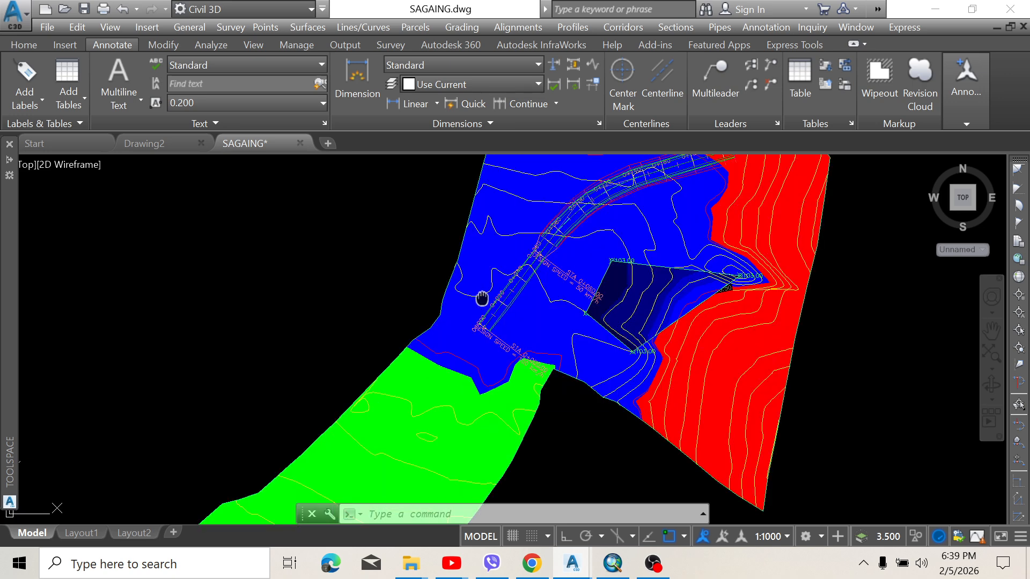
pyautogui.scroll(-5, 486, 294)
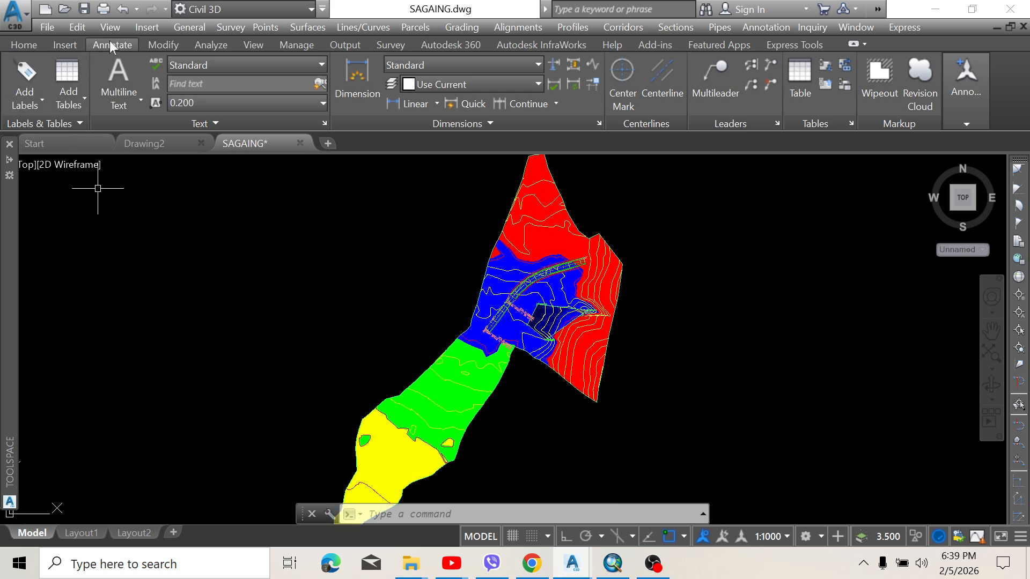
pyautogui.click(77, 101)
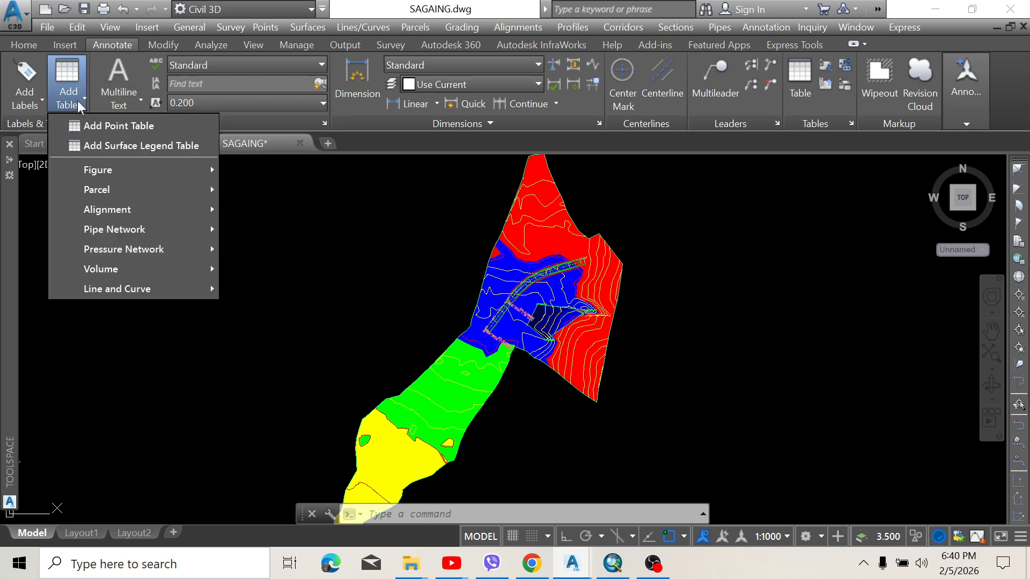
pyautogui.click(104, 154)
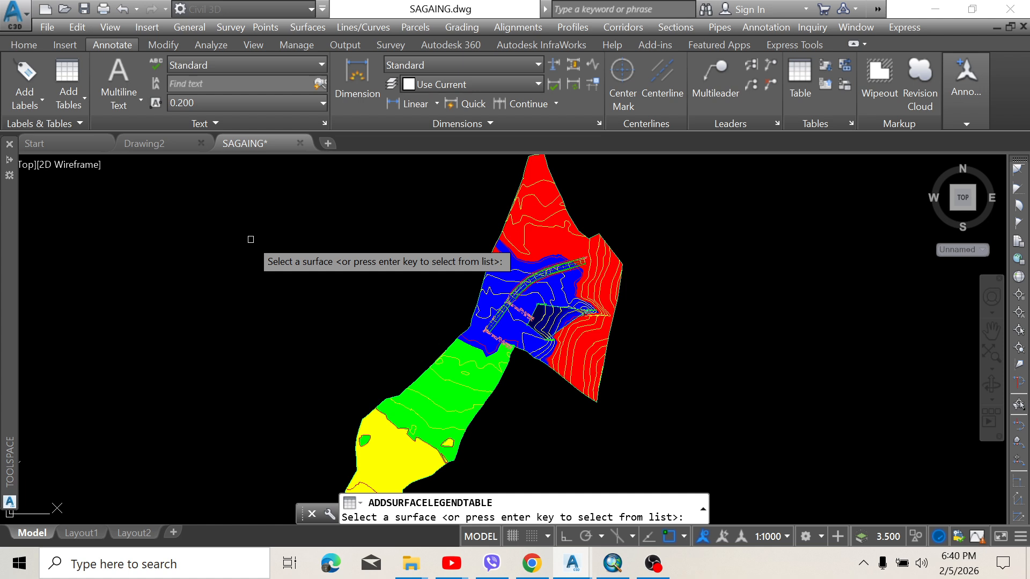
pyautogui.press('Return')
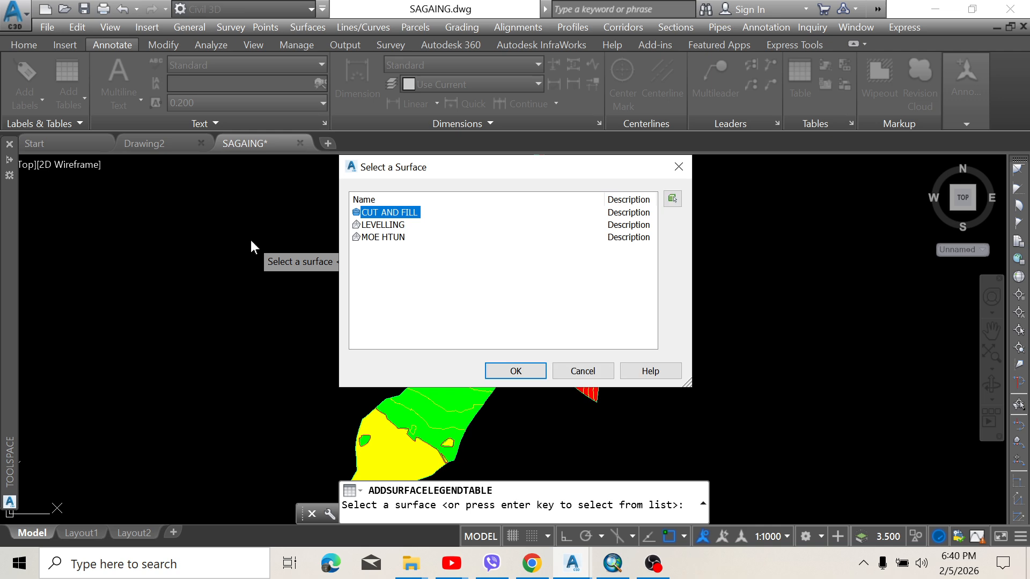
pyautogui.click(384, 237)
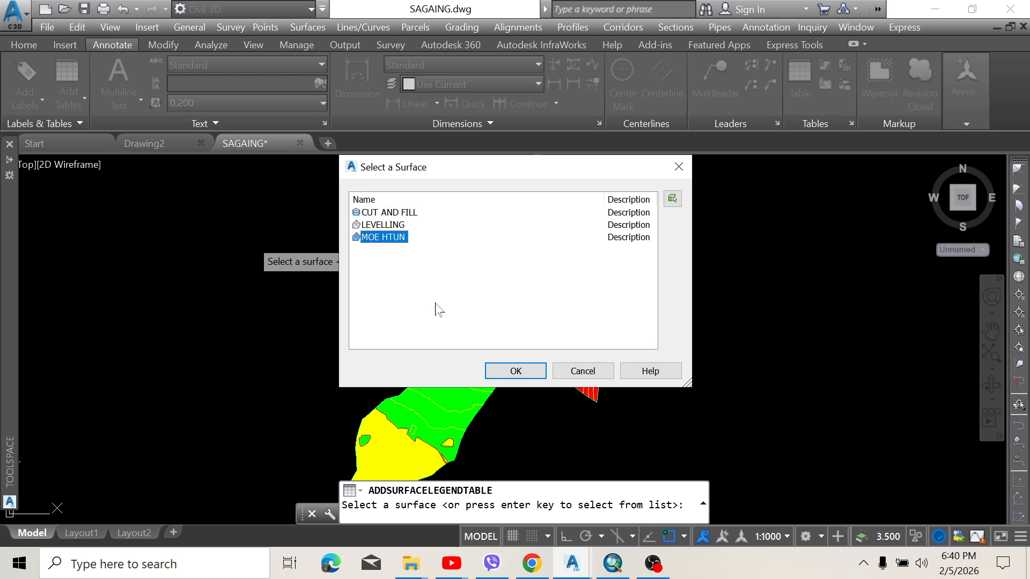
pyautogui.click(507, 373)
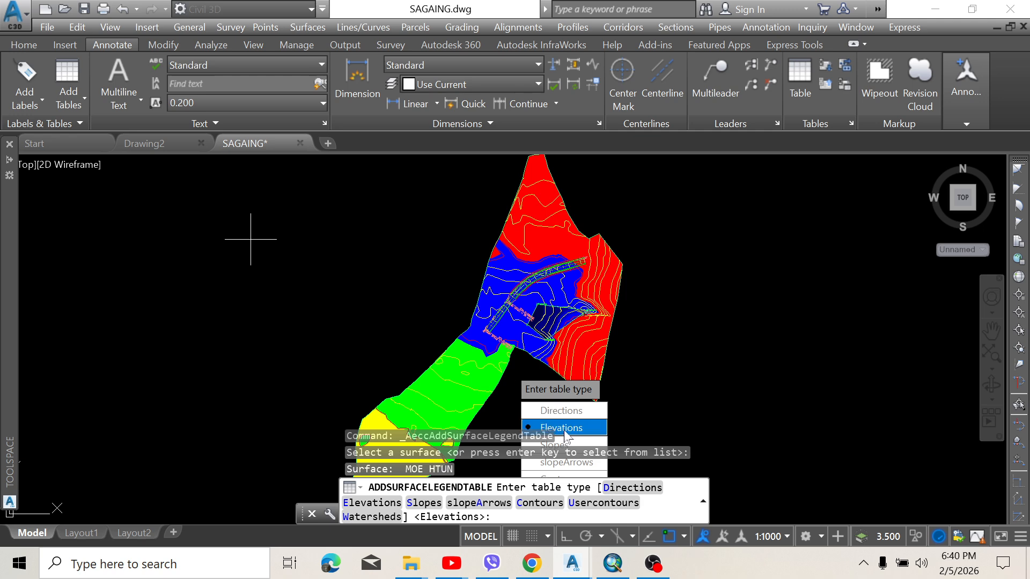
pyautogui.click(565, 429)
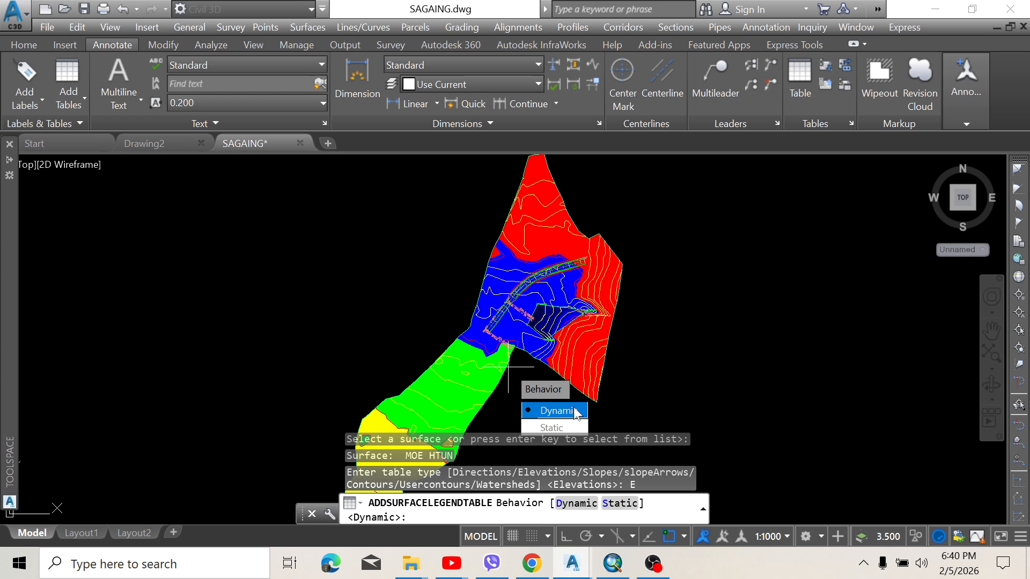
pyautogui.press('Return')
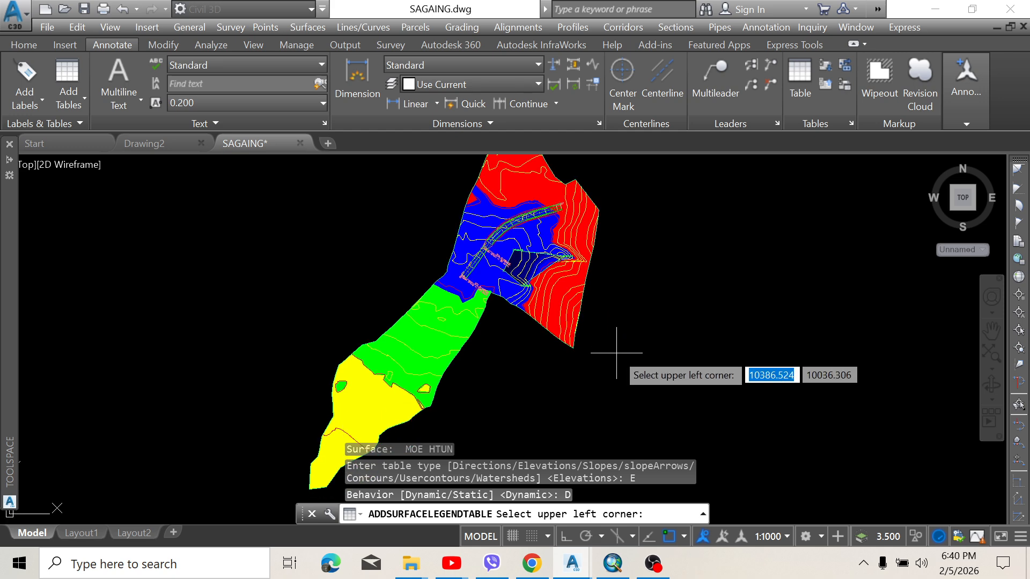
pyautogui.scroll(3, 585, 360)
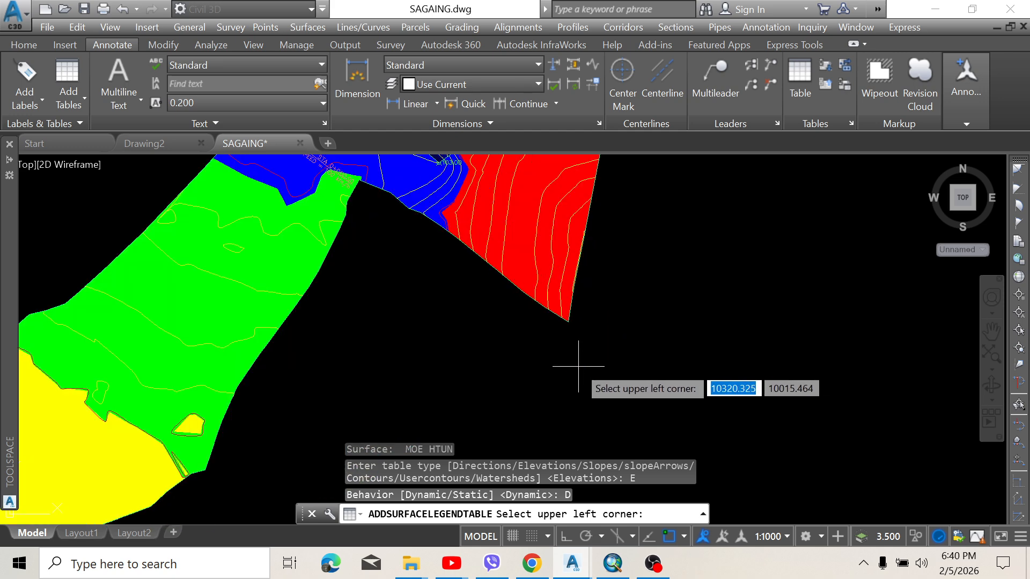
pyautogui.scroll(-3, 568, 358)
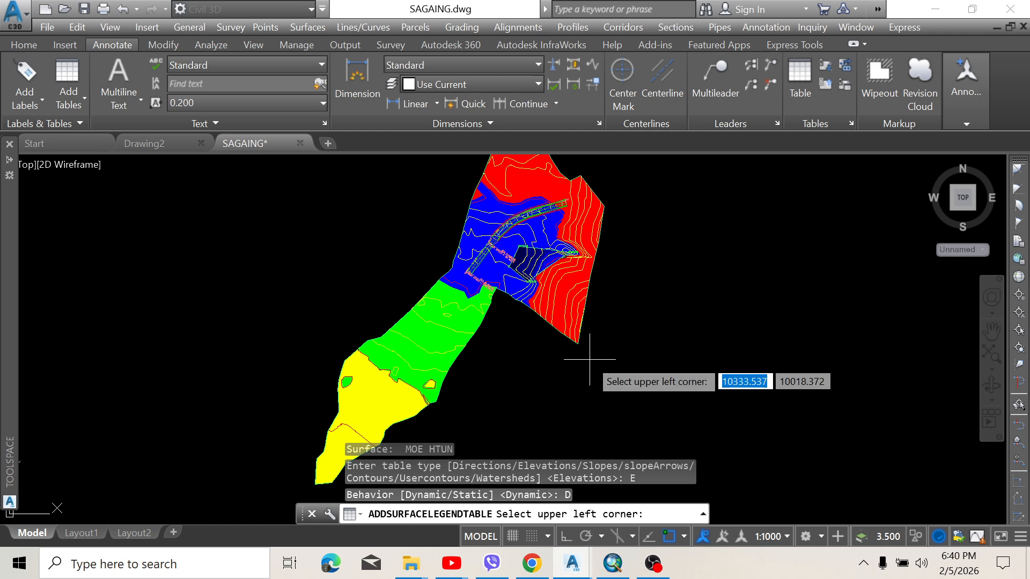
pyautogui.click(592, 360)
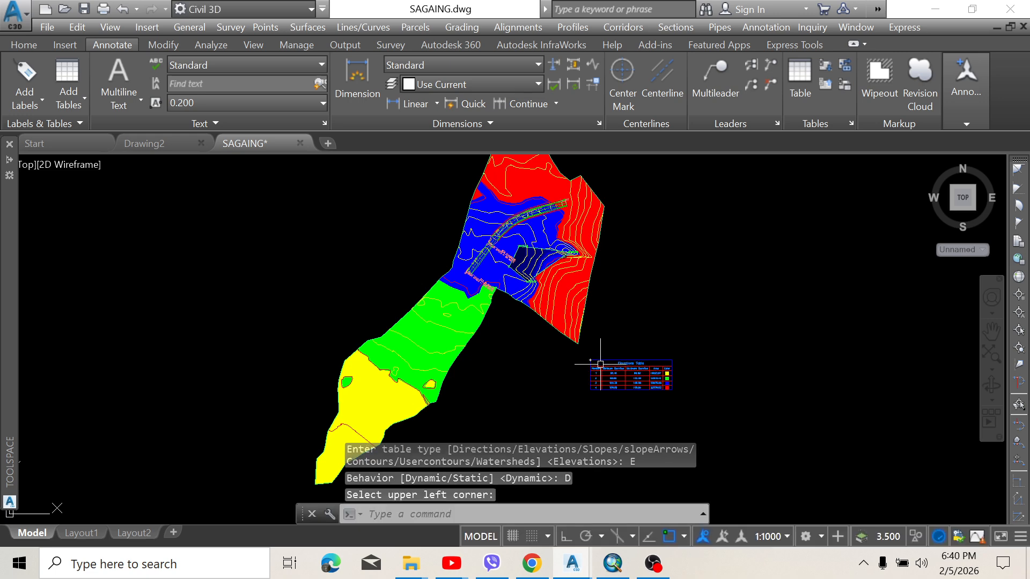
pyautogui.scroll(6, 592, 360)
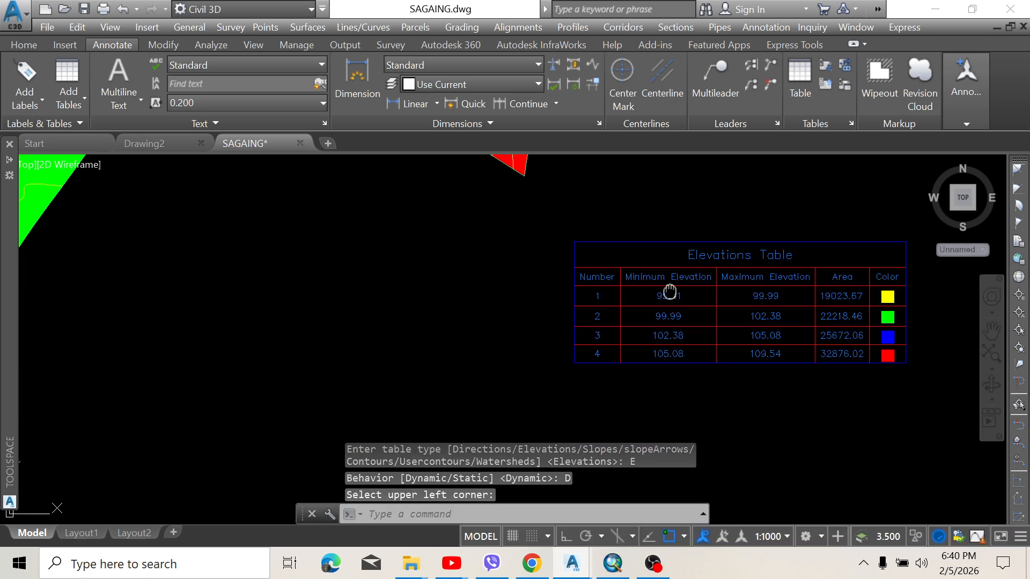
pyautogui.moveTo(689, 291); pyautogui.dragTo(527, 298, button='middle')
pyautogui.scroll(1, 734, 314)
pyautogui.moveTo(645, 305); pyautogui.dragTo(683, 272, button='middle')
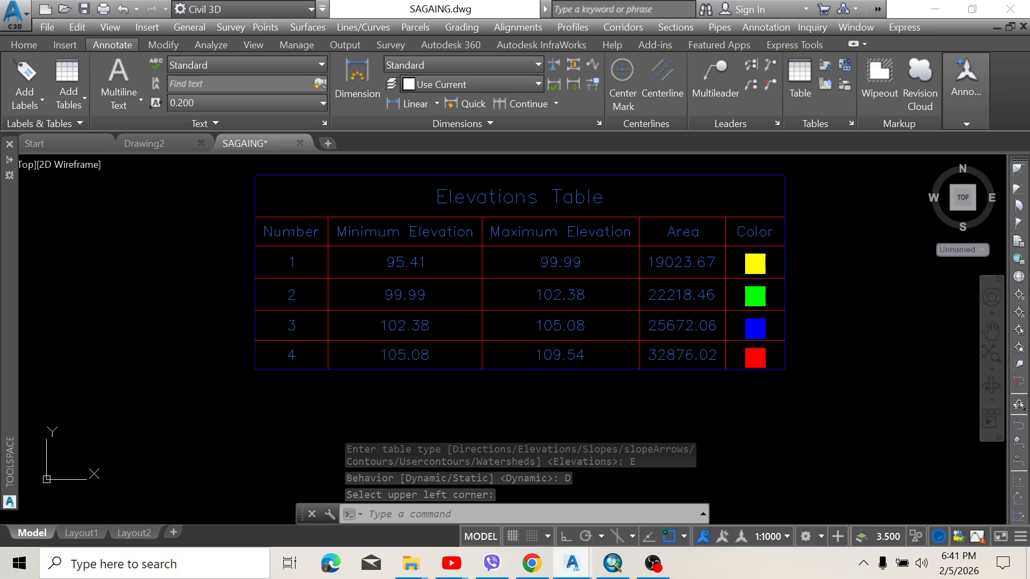
pyautogui.scroll(-5, 724, 277)
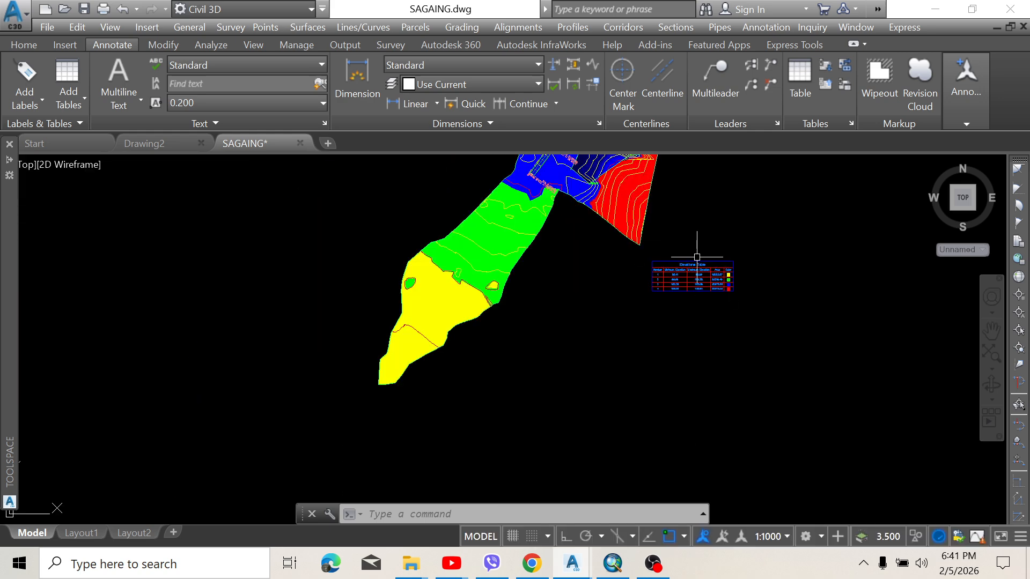
pyautogui.scroll(6, 691, 257)
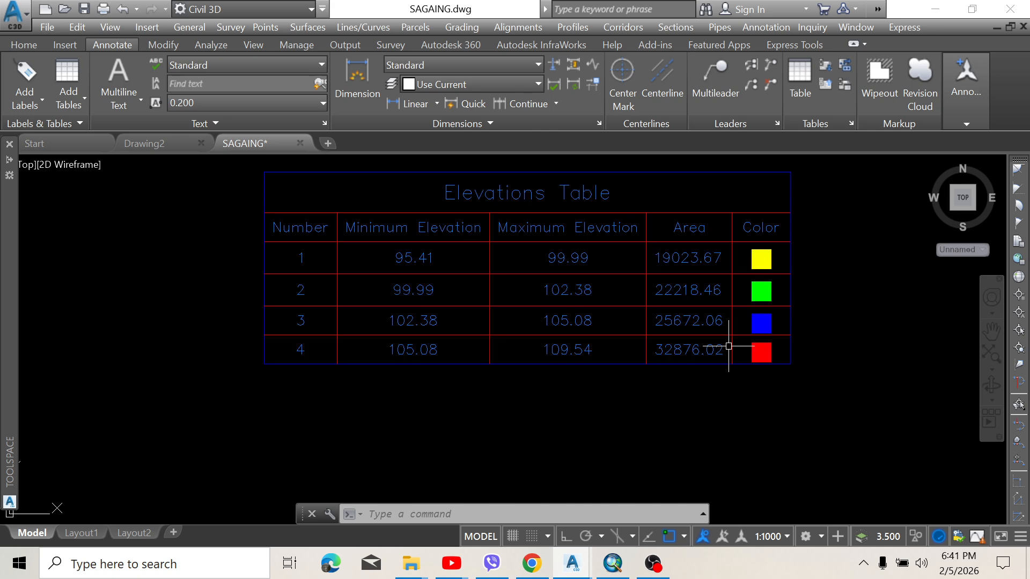
pyautogui.scroll(-2, 581, 281)
pyautogui.scroll(4, 488, 228)
pyautogui.scroll(-2, 481, 284)
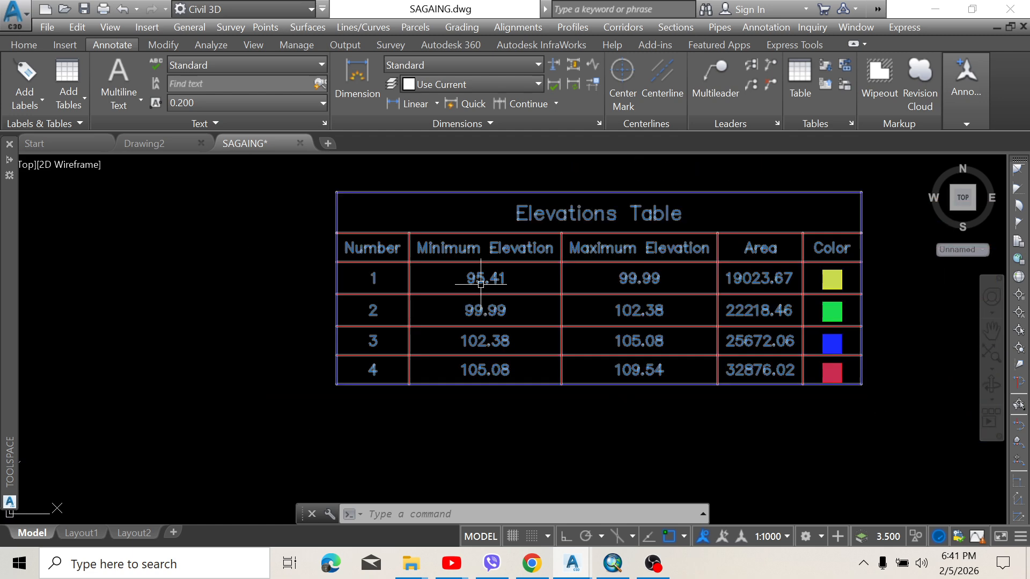
pyautogui.scroll(2, 609, 356)
pyautogui.scroll(1, 579, 321)
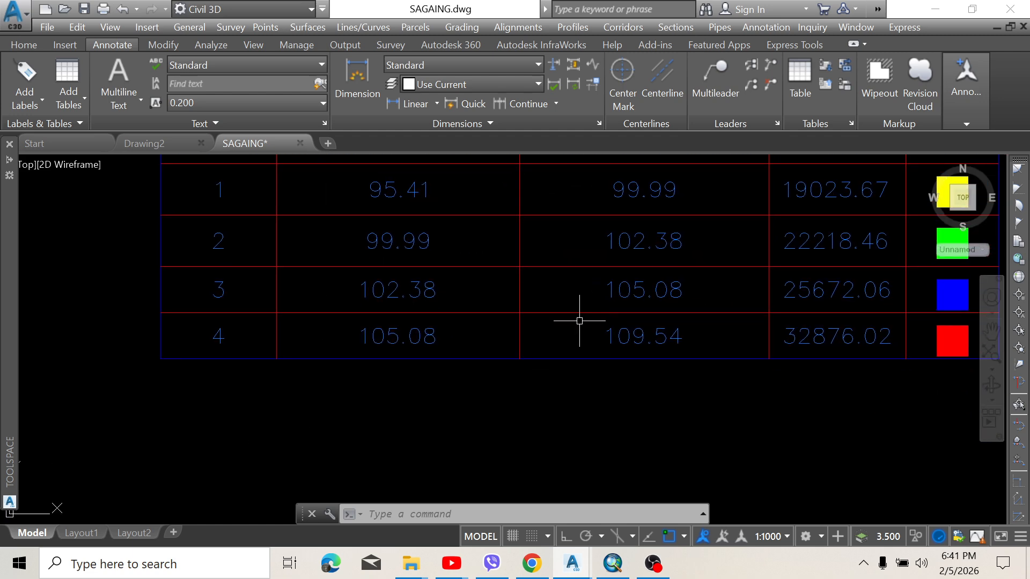
pyautogui.scroll(-6, 579, 321)
pyautogui.scroll(4, 580, 320)
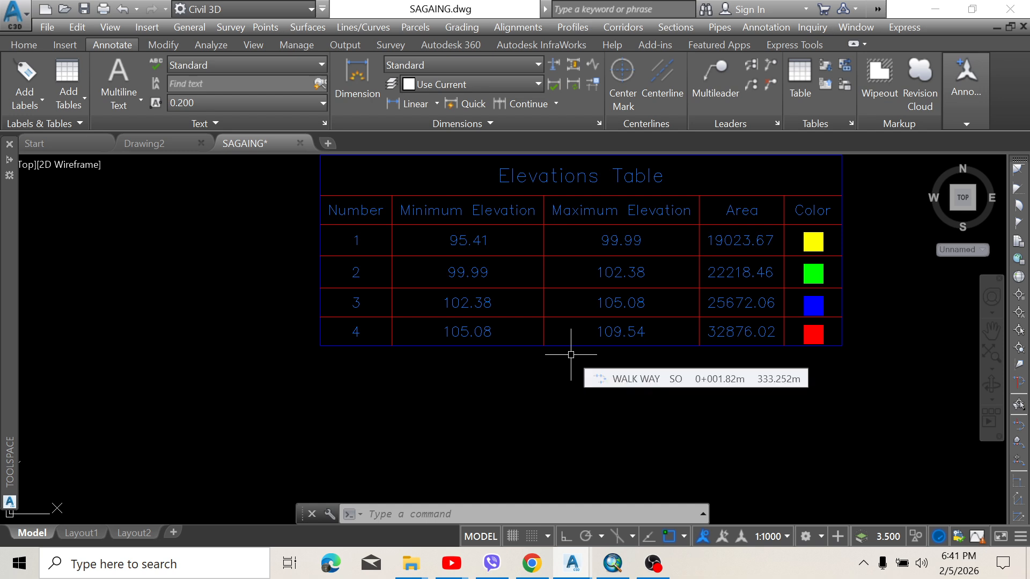
# Zoom and pan to review the banded surface beside its Elevations legend table
pyautogui.scroll(-4, 566, 343)
pyautogui.moveTo(558, 333); pyautogui.dragTo(628, 343, button='middle')
pyautogui.scroll(-5, 628, 342)
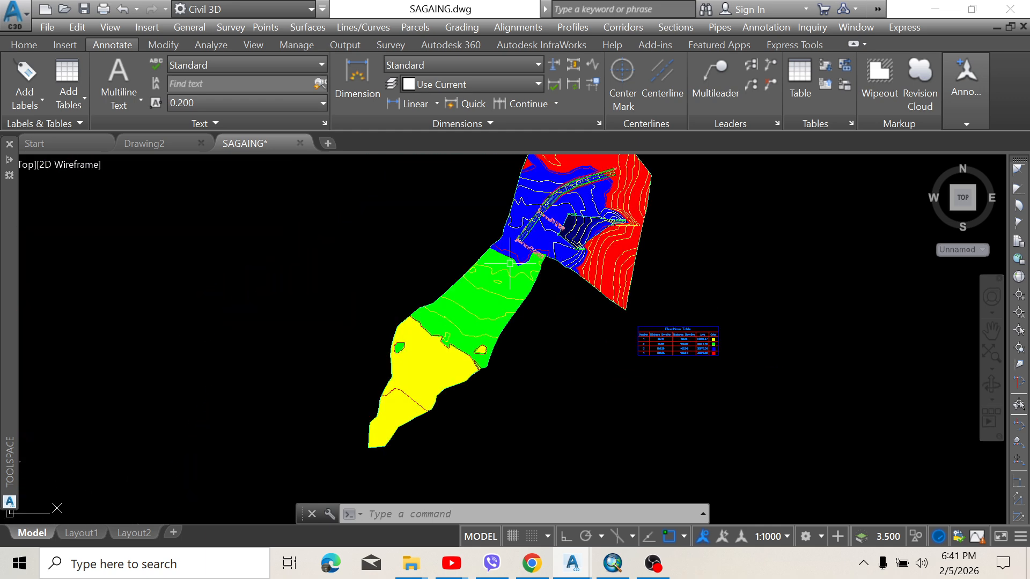
pyautogui.scroll(2, 562, 268)
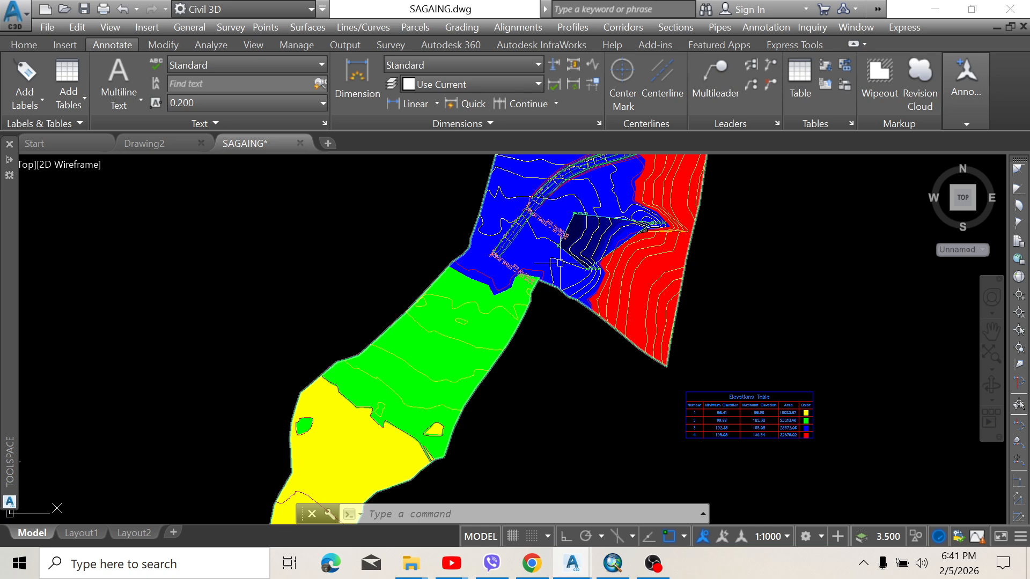
pyautogui.scroll(-4, 491, 285)
pyautogui.scroll(1, 423, 370)
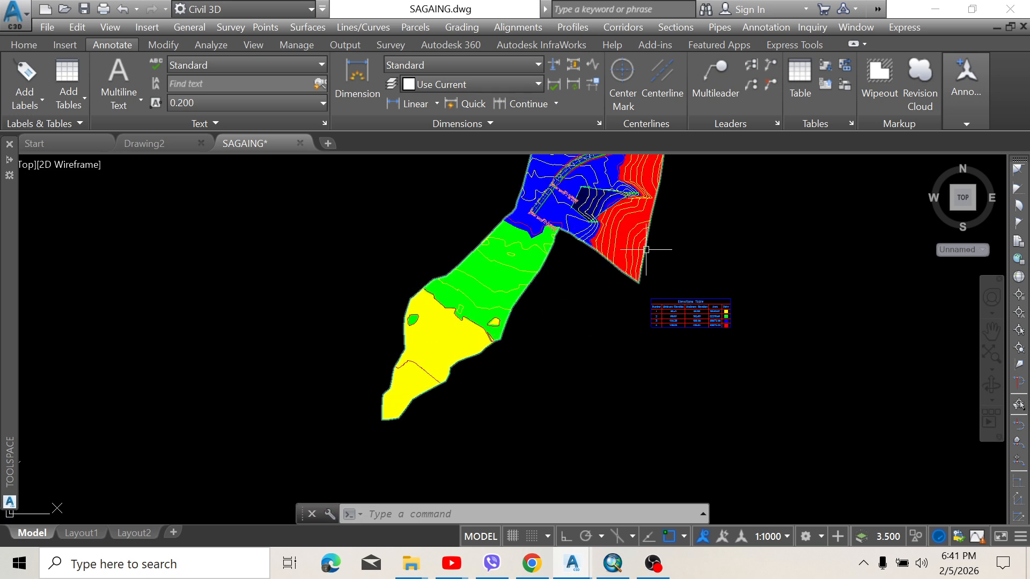
pyautogui.moveTo(645, 251); pyautogui.dragTo(631, 271, button='middle')
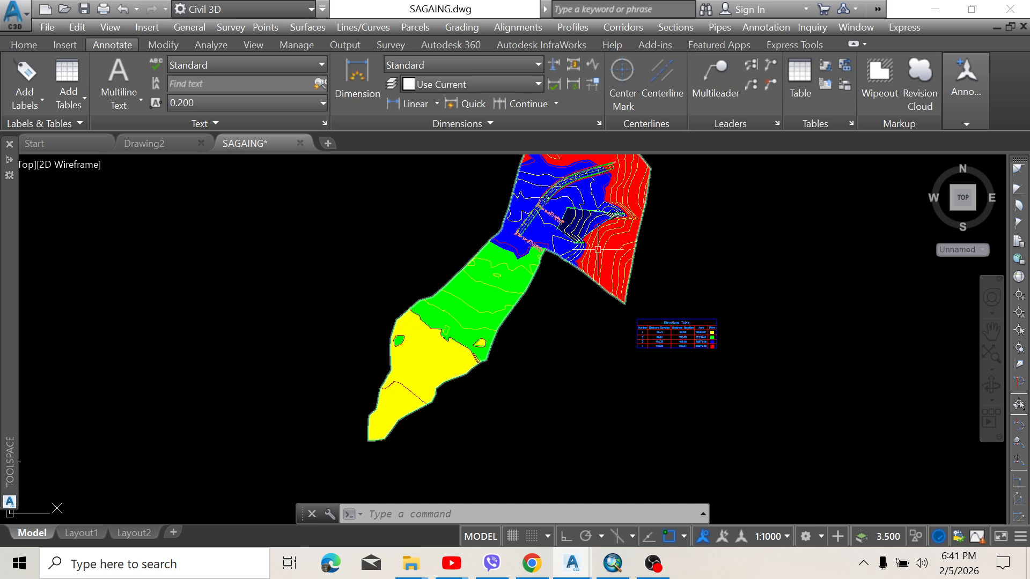
pyautogui.scroll(1, 597, 249)
pyautogui.scroll(-1, 598, 249)
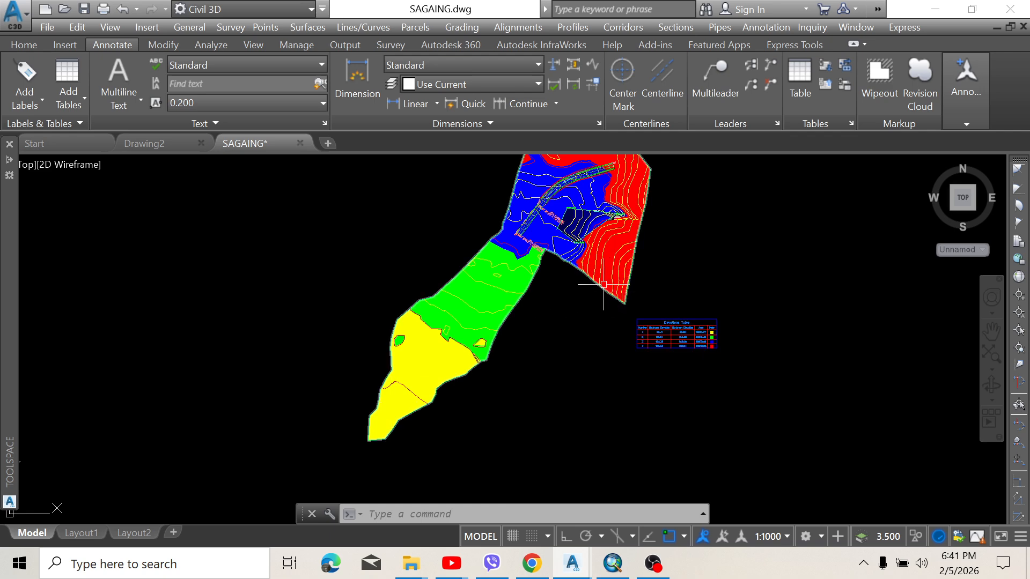
pyautogui.scroll(-1, 570, 322)
pyautogui.moveTo(569, 322); pyautogui.dragTo(559, 328, button='middle')
pyautogui.scroll(3, 560, 328)
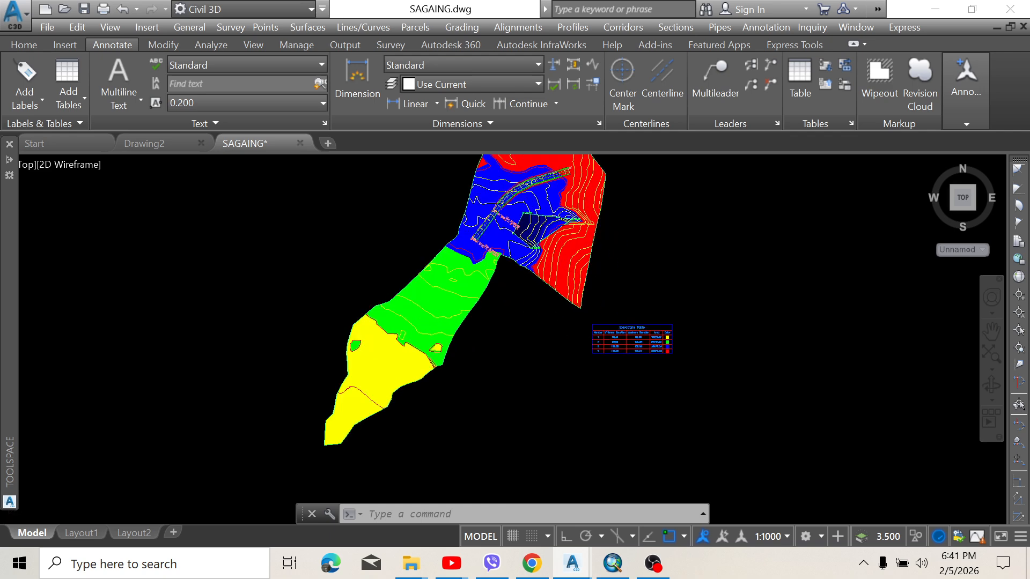
pyautogui.scroll(-1, 517, 303)
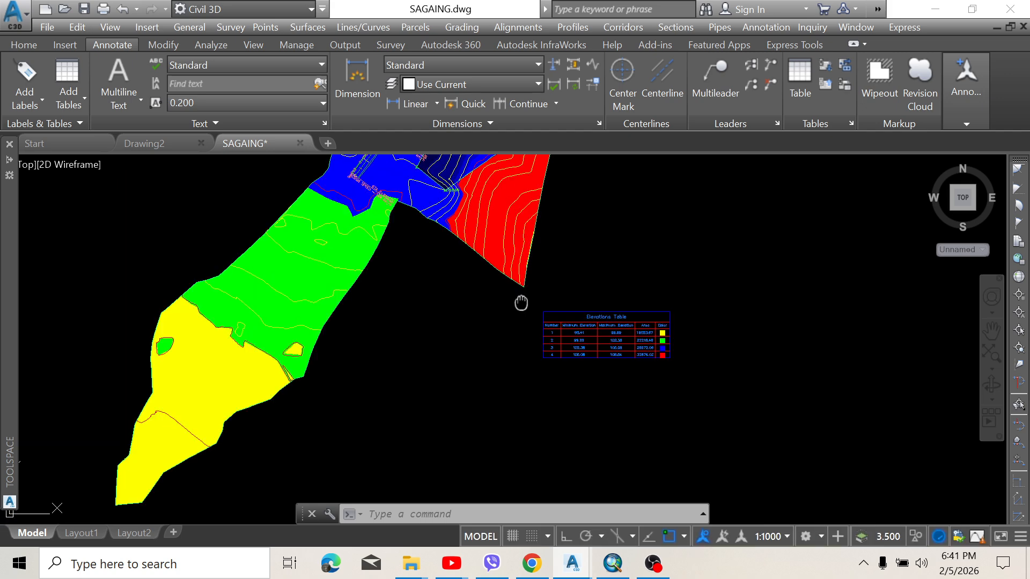
pyautogui.scroll(-2, 520, 300)
pyautogui.scroll(2, 504, 336)
# Pan the drawing down and right, then switch to the OBS Studio window
pyautogui.moveTo(491, 320); pyautogui.dragTo(490, 326, button='middle')
pyautogui.moveTo(390, 273)
pyautogui.mouseDown(button='middle')
pyautogui.moveTo(407, 324)
pyautogui.moveTo(364, 302)
pyautogui.mouseUp(button='middle')
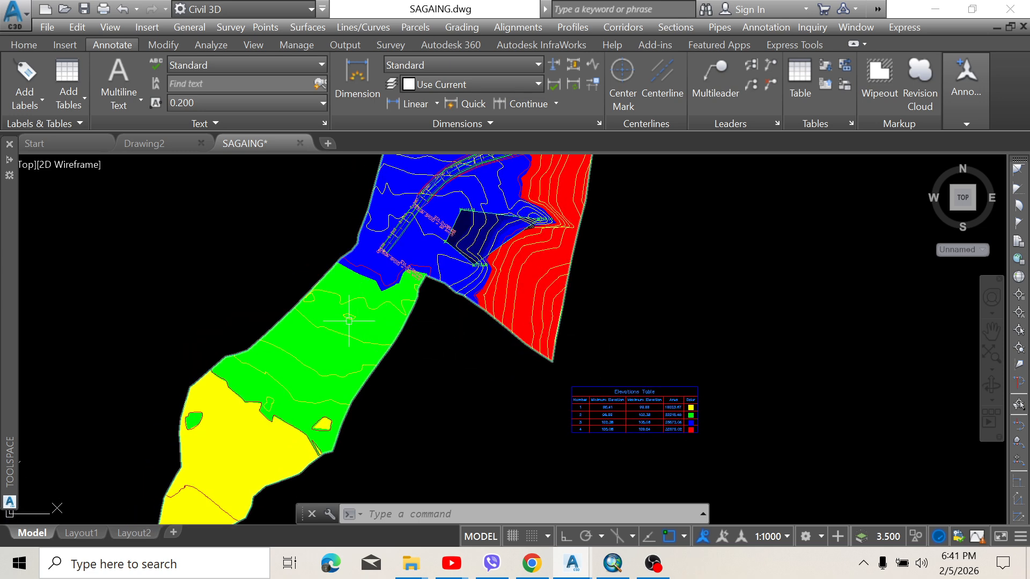
pyautogui.moveTo(438, 331); pyautogui.dragTo(439, 343, button='middle')
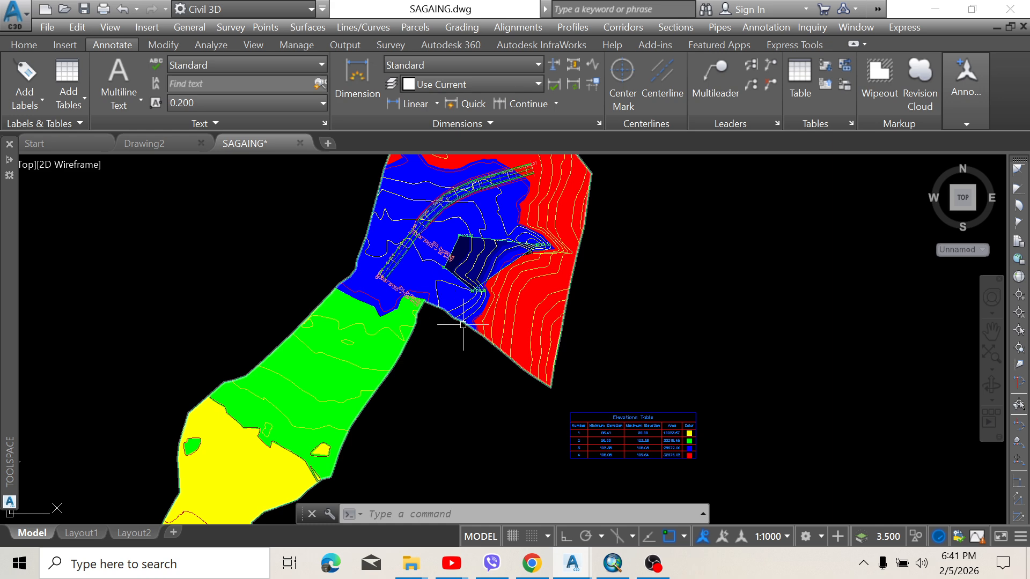
pyautogui.scroll(-2, 455, 340)
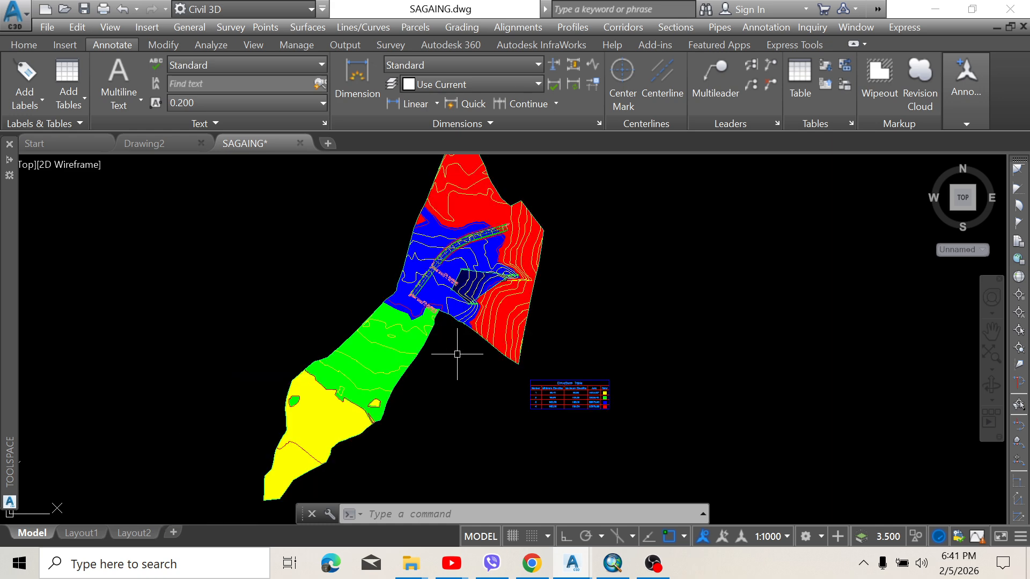
pyautogui.scroll(-2, 466, 330)
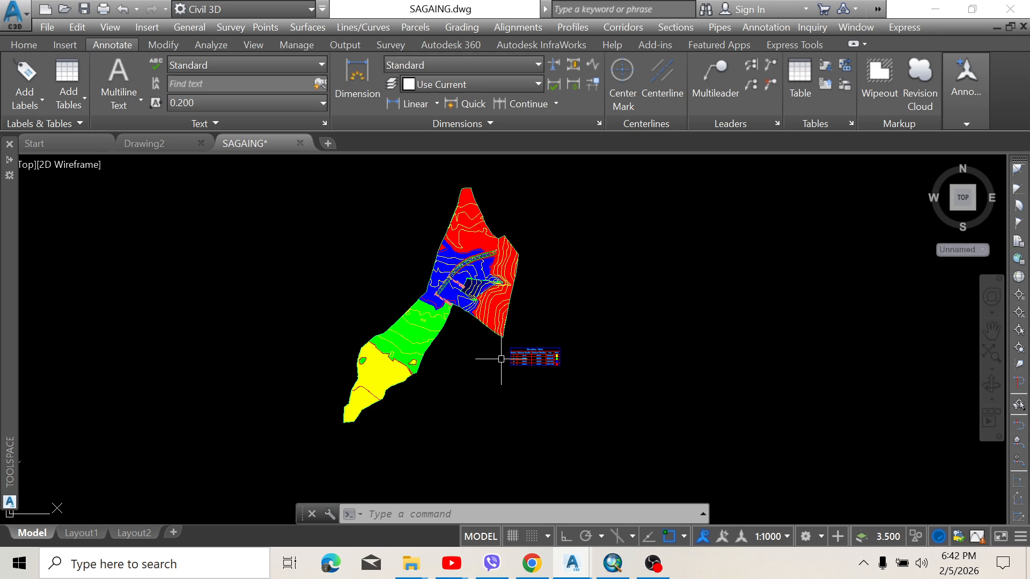
pyautogui.click(656, 564)
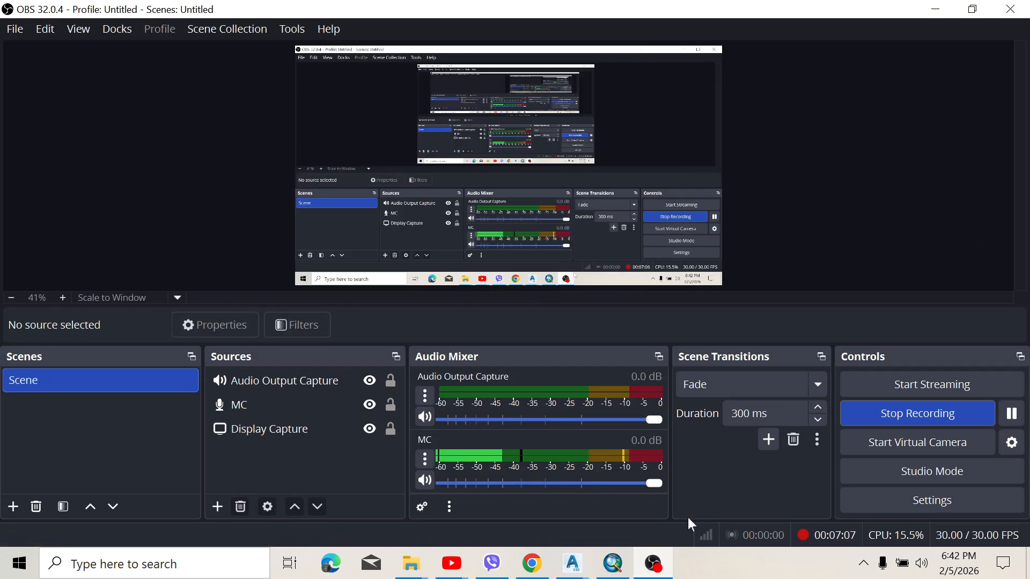